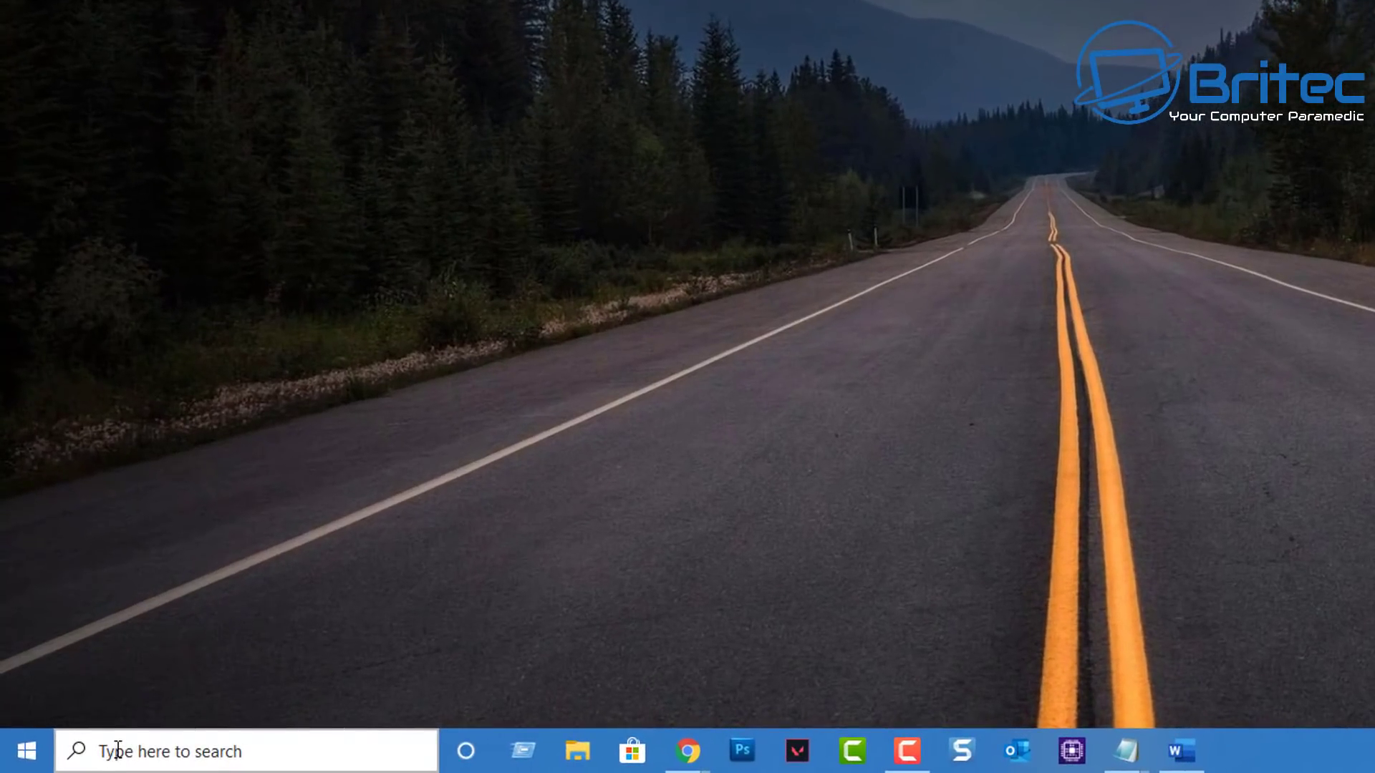
Open PowerShell from search and run 'wmic cpu get deviceid,numberofcores,numberoflogicalprocessors'.
click(119, 750)
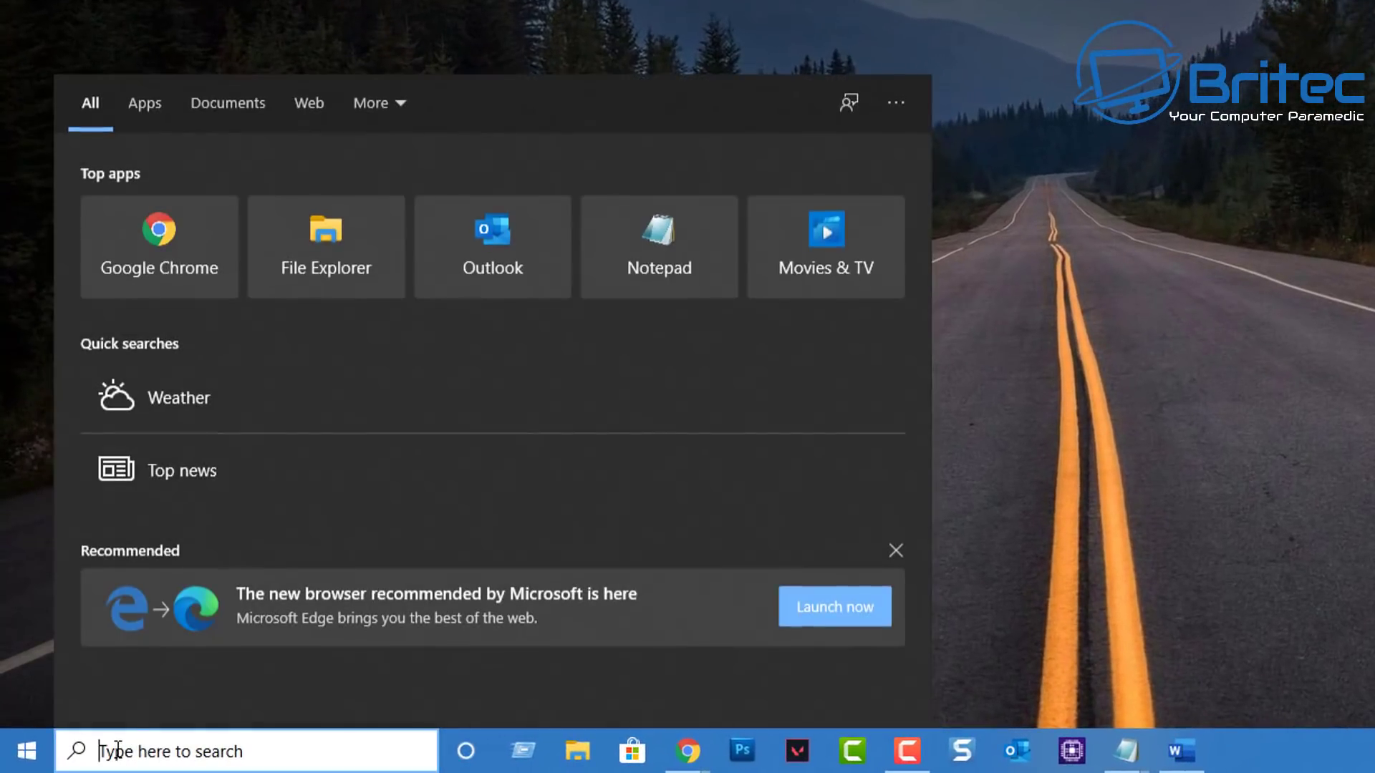
text(power)
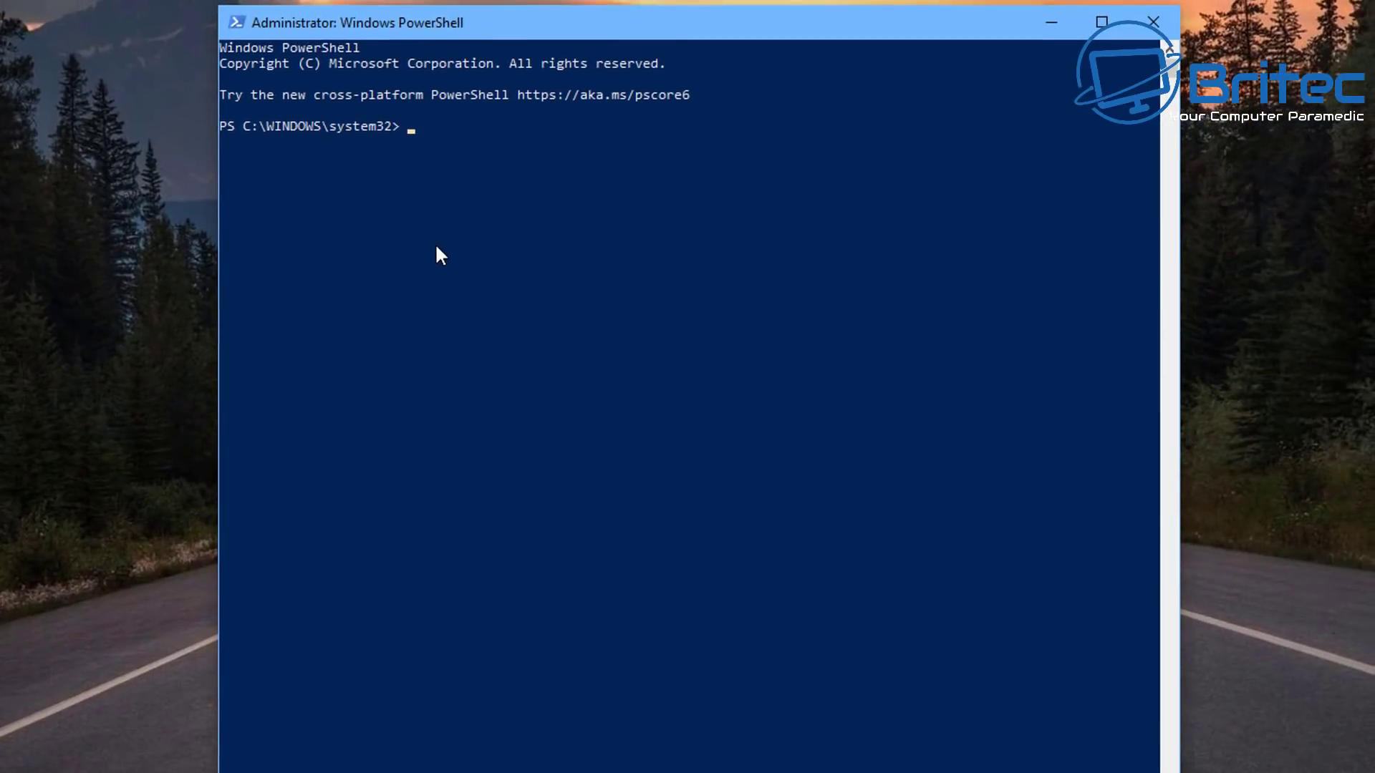
text(wmic cpu get)
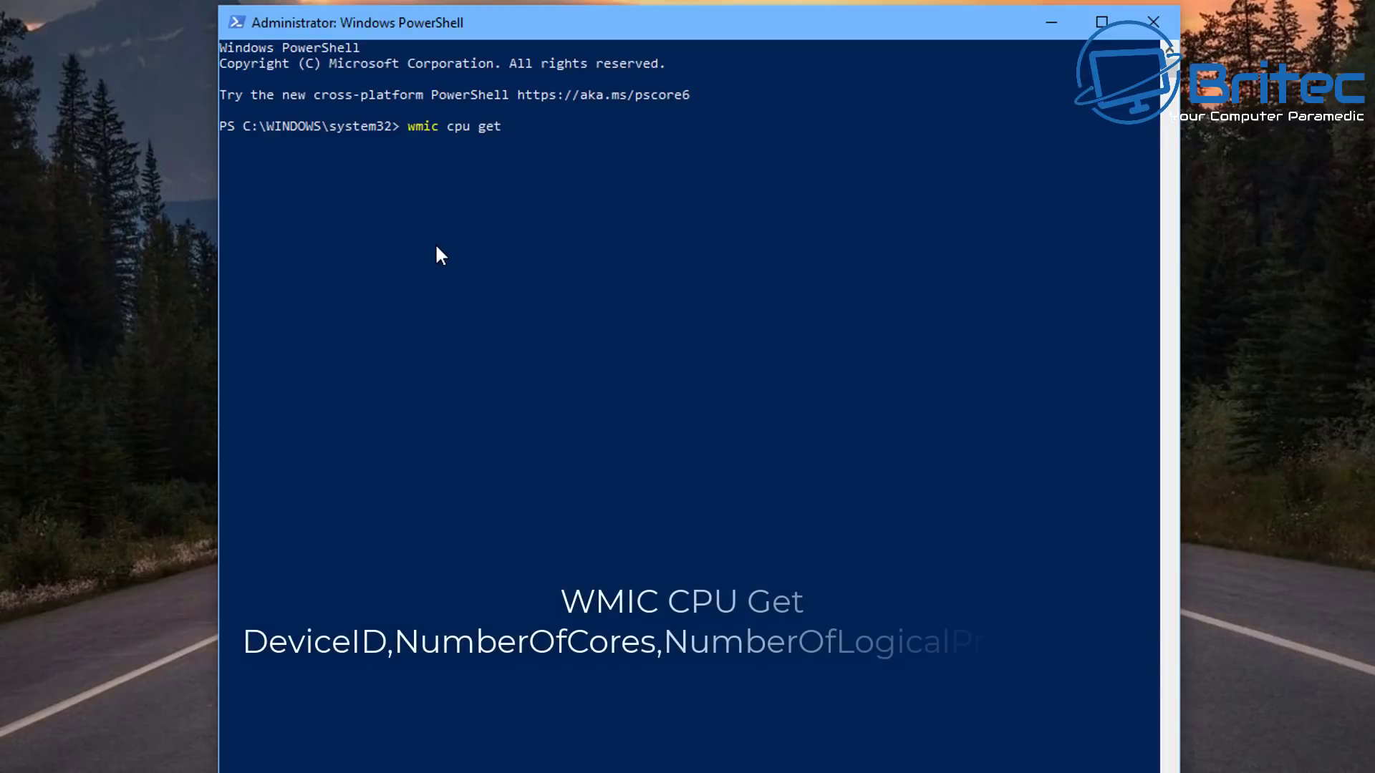
text( deviceid)
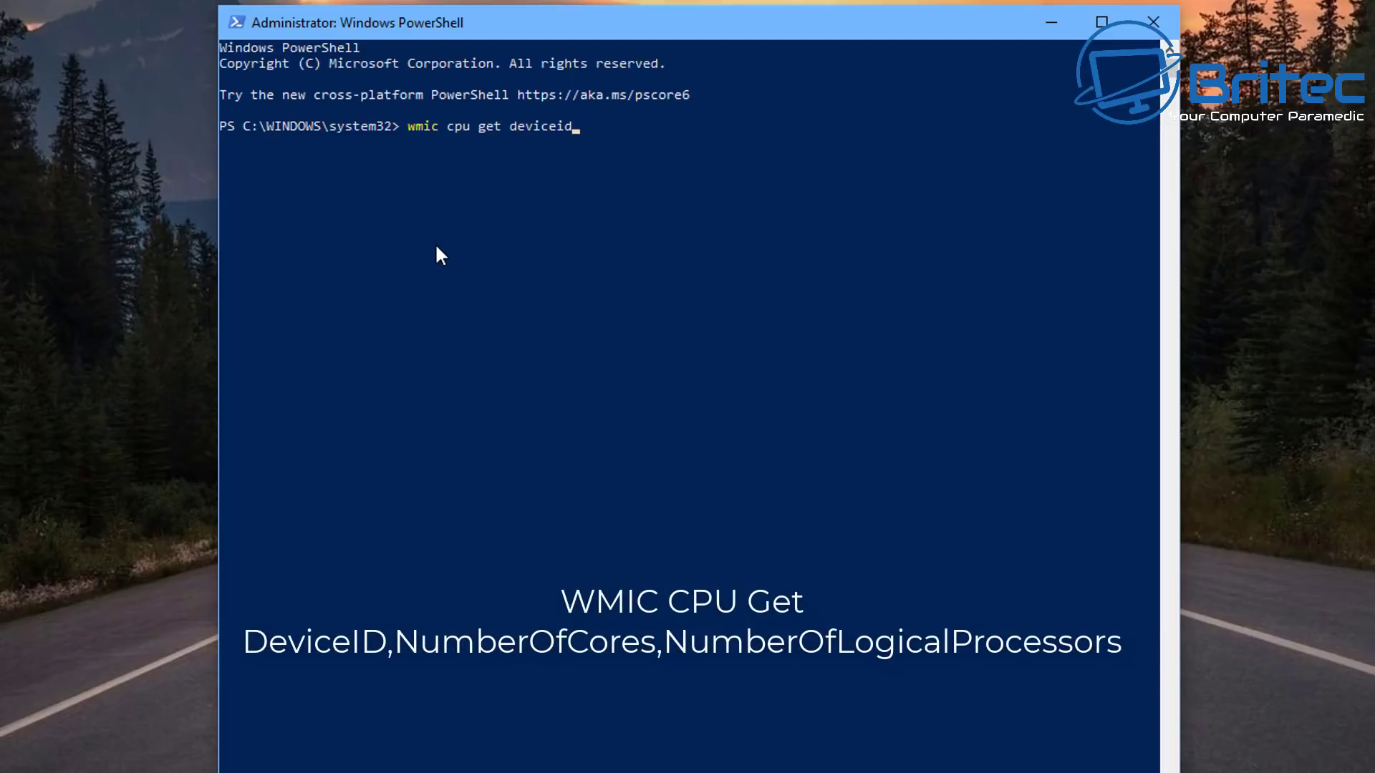
text(,numberofcores,numberof)
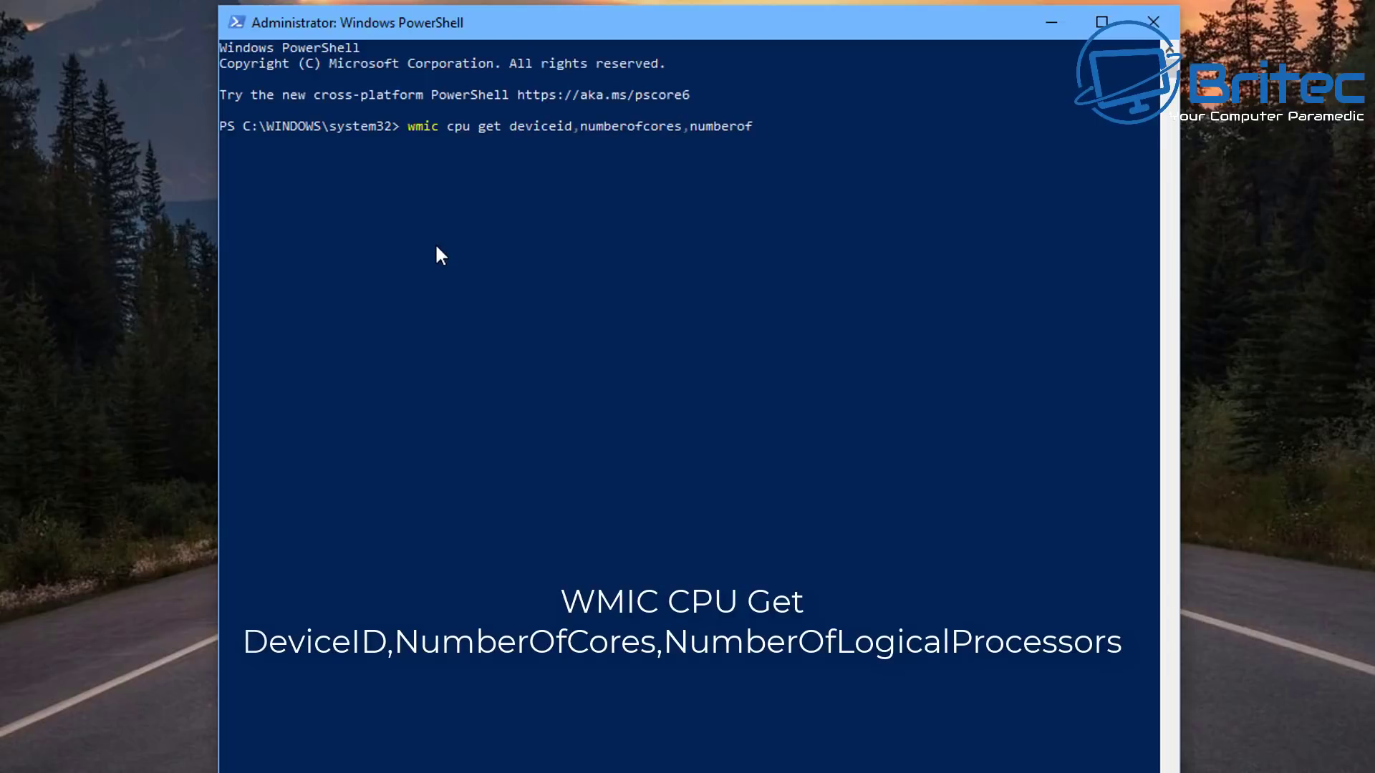
text(logicalpro)
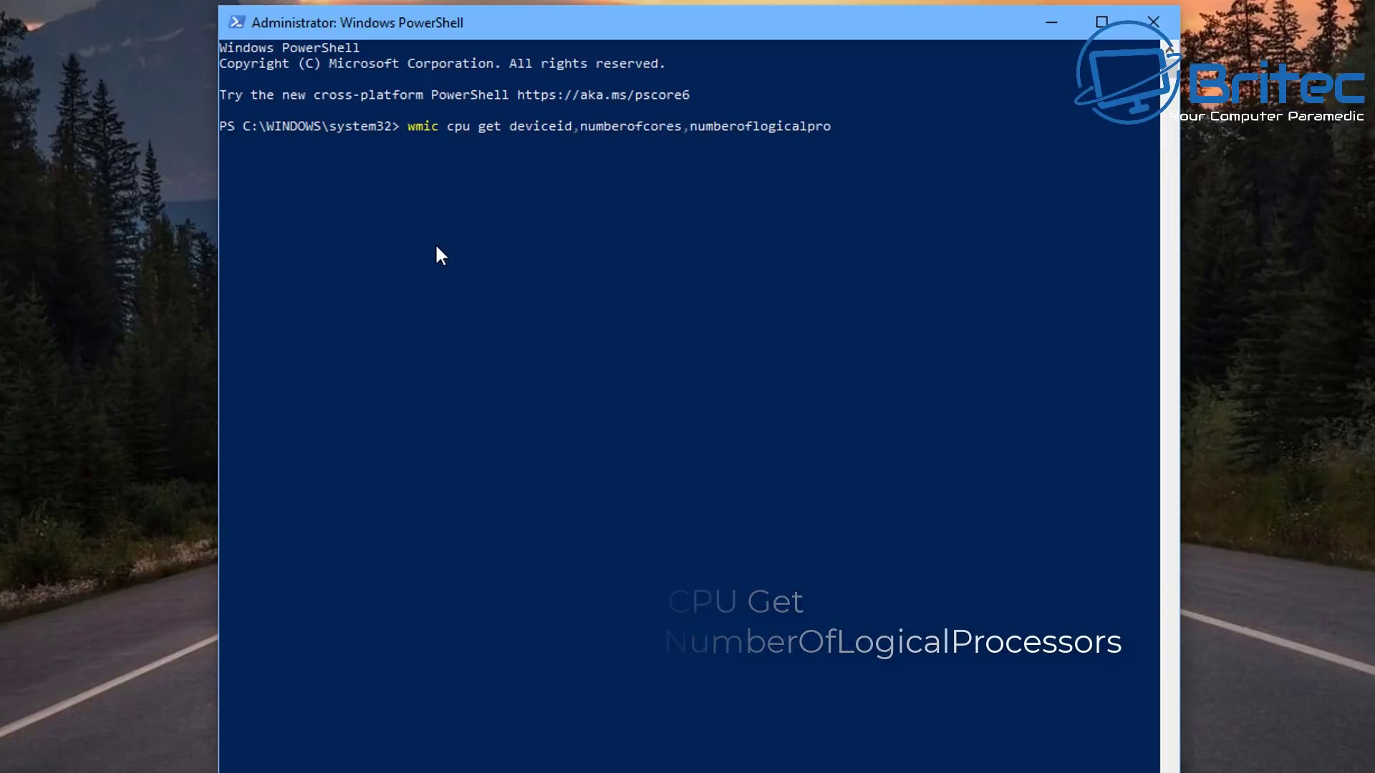
text(cess)
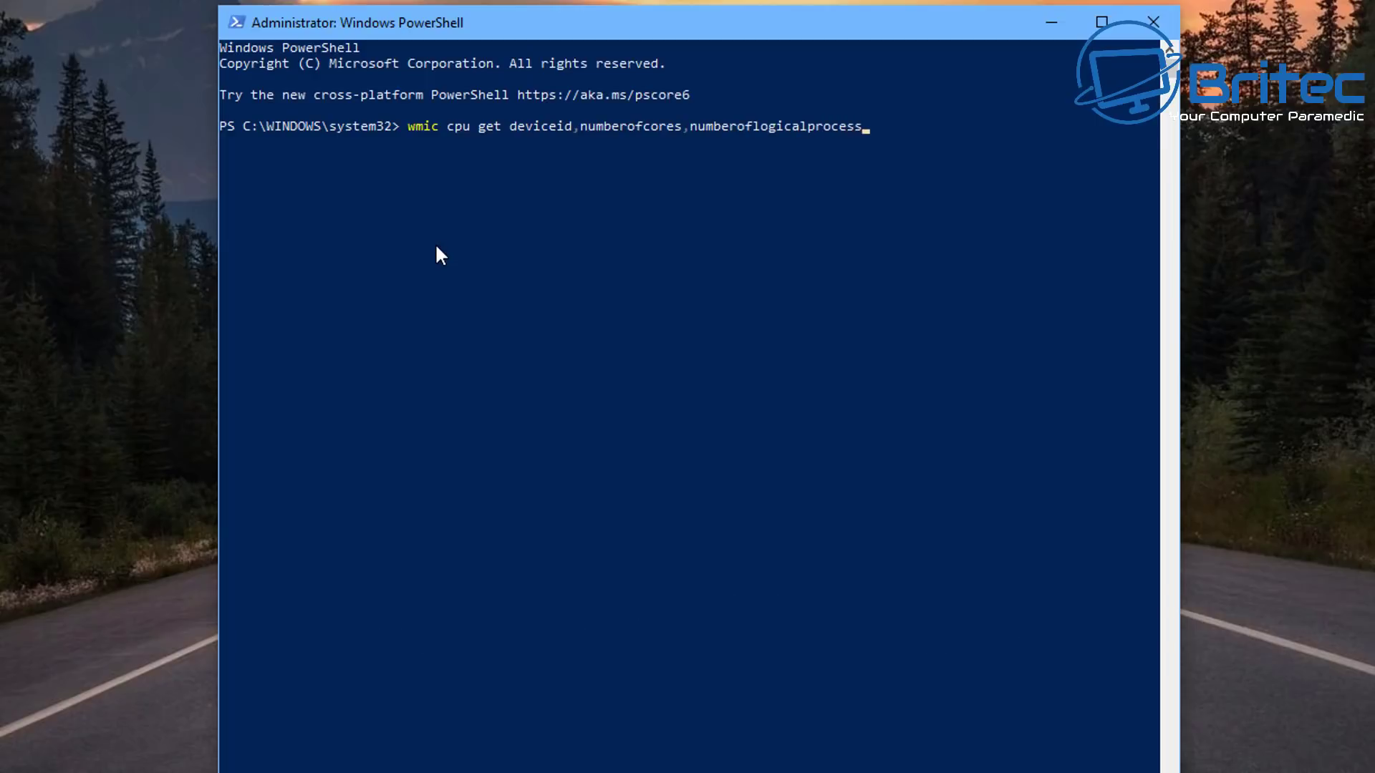
text(ors)
key(Return)
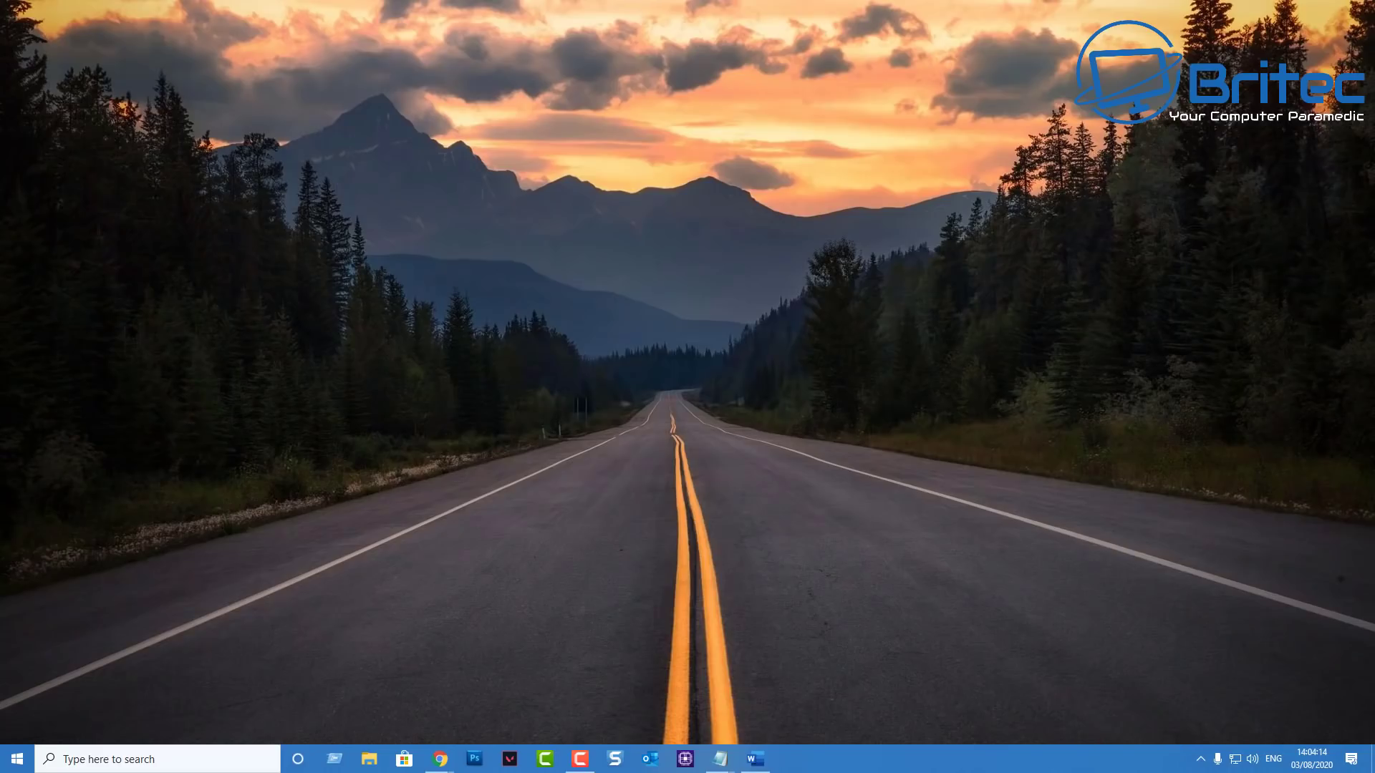
Open Task Manager from the taskbar, view Performance > CPU (8 cores, 16 logical processors), then close it.
right_click(816, 761)
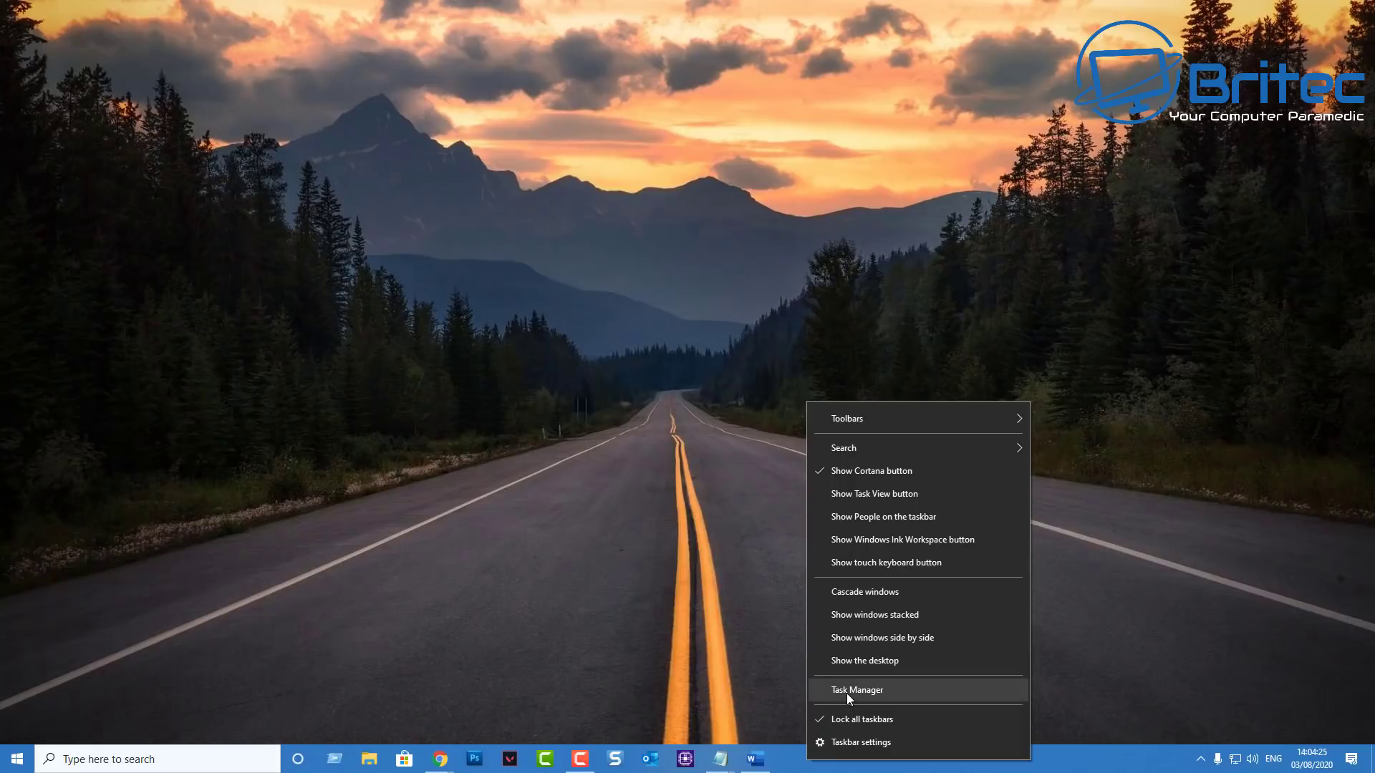
click(846, 692)
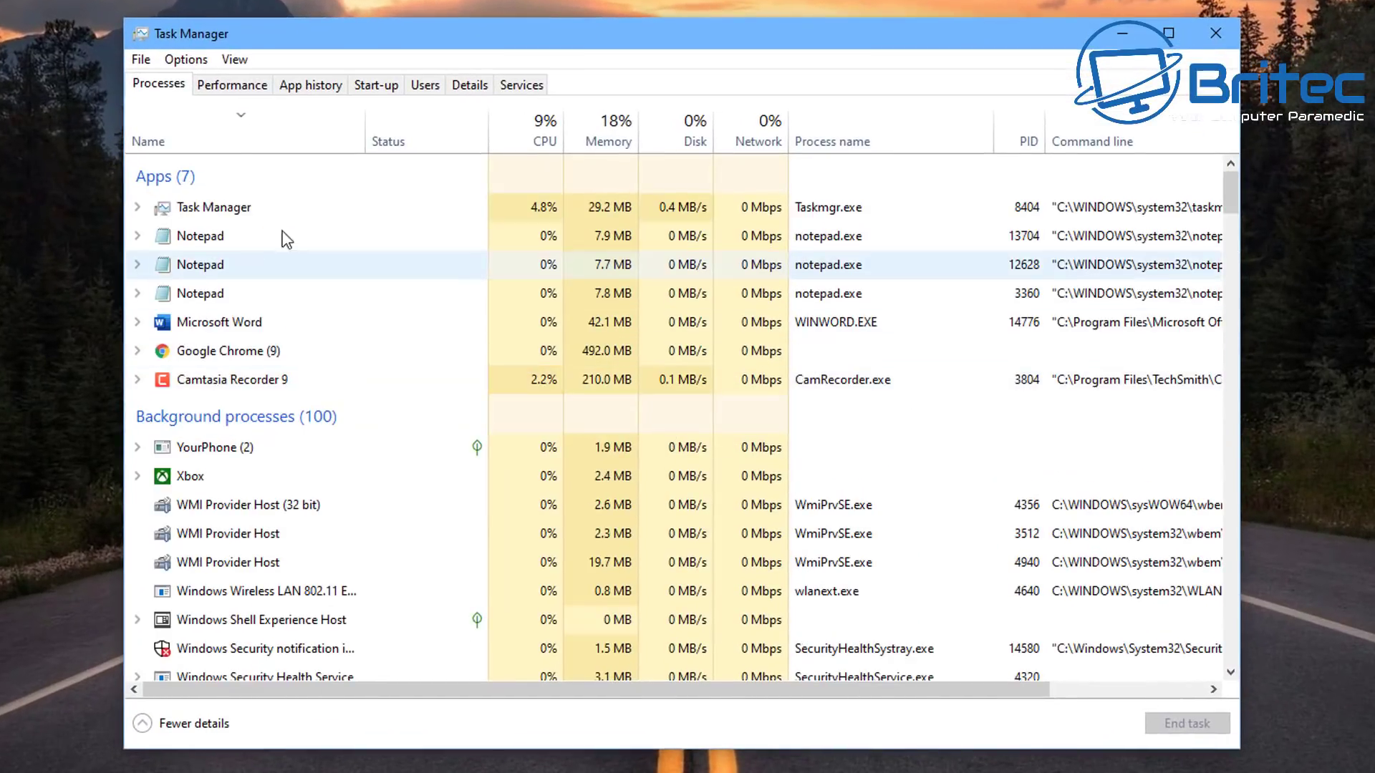
click(229, 88)
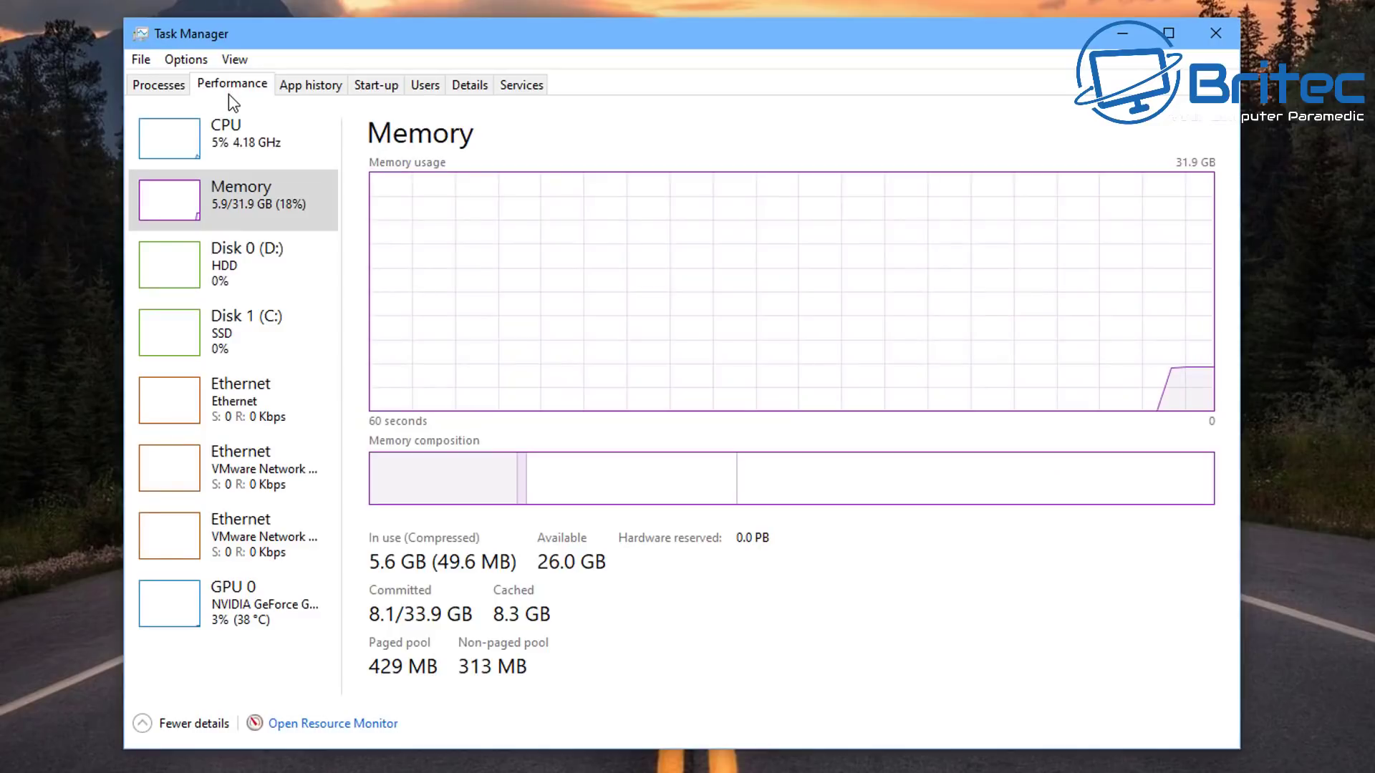
click(231, 141)
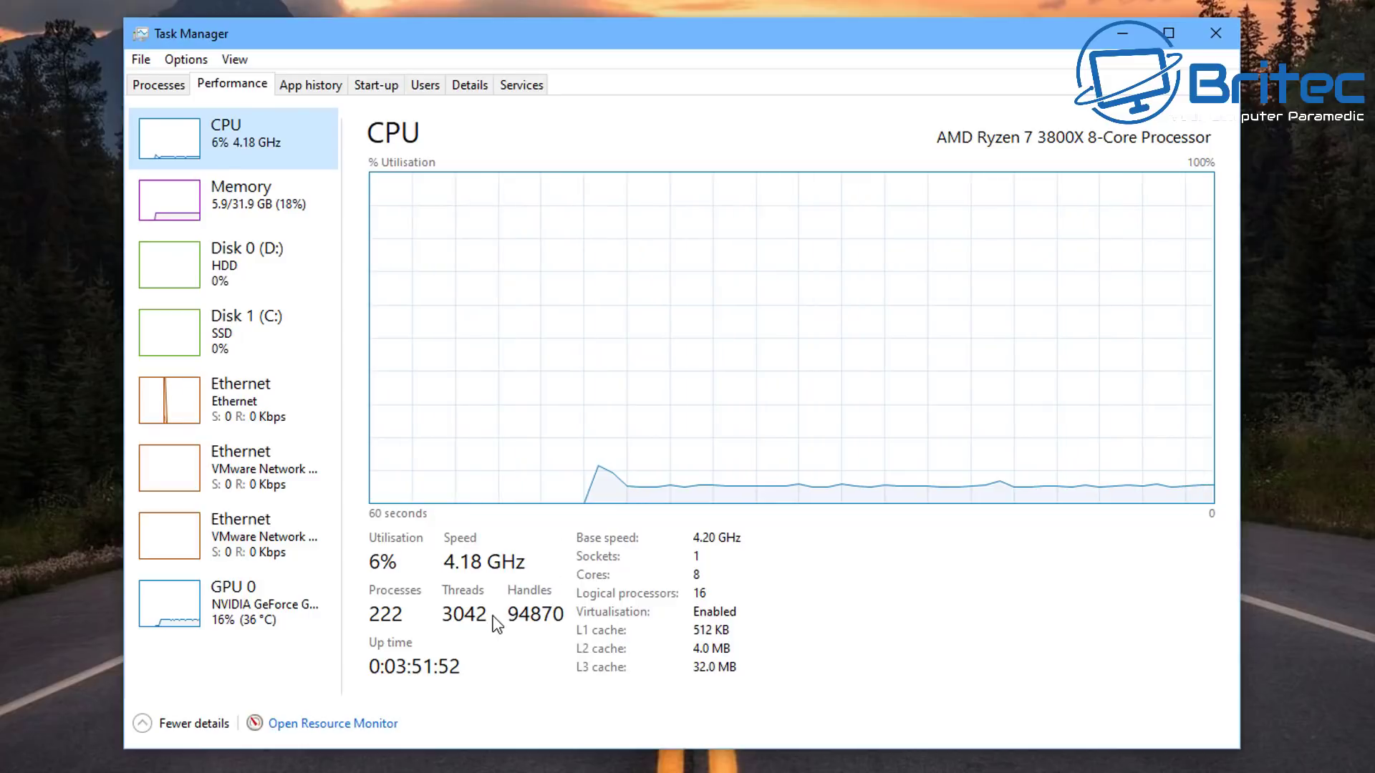
click(1209, 36)
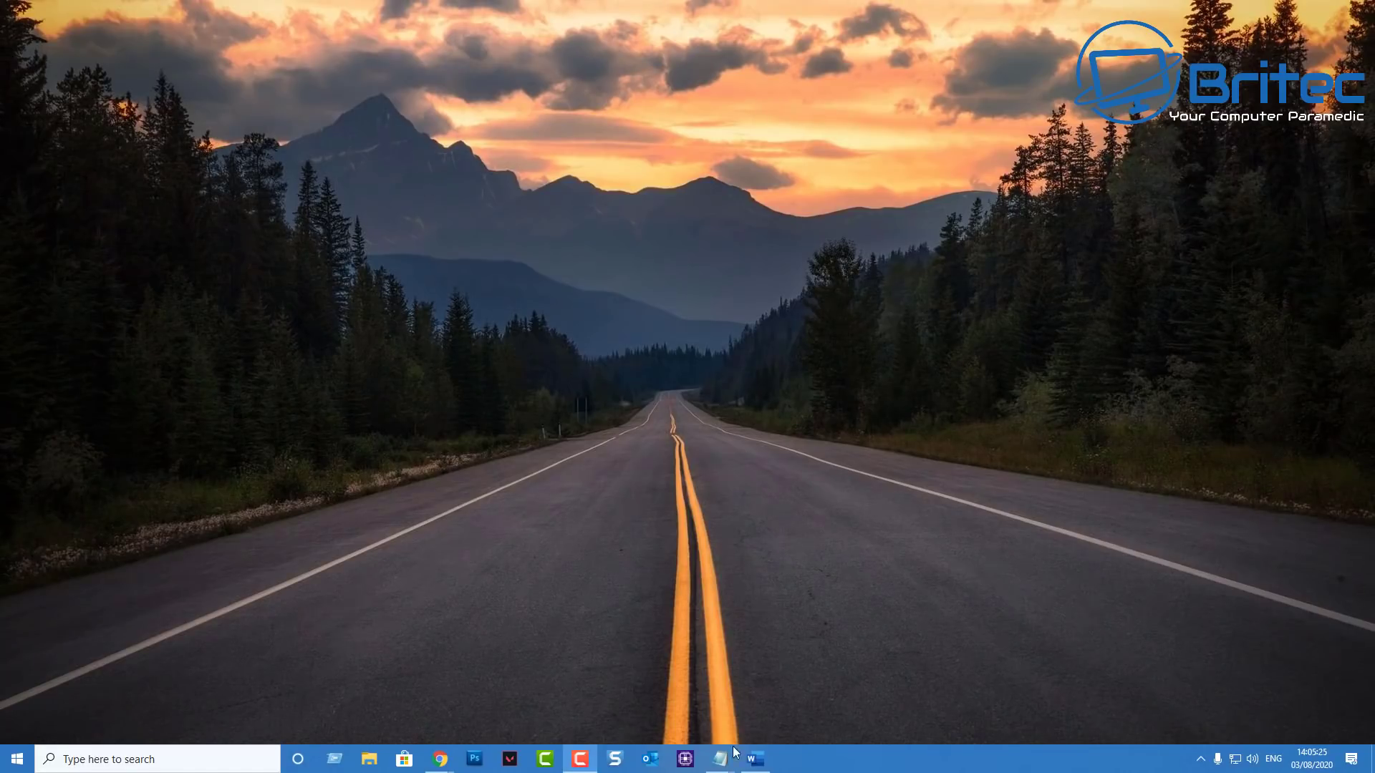
Launch CPU-Z, read 8 cores and 16 threads, view the Caches tab, then close it.
click(684, 761)
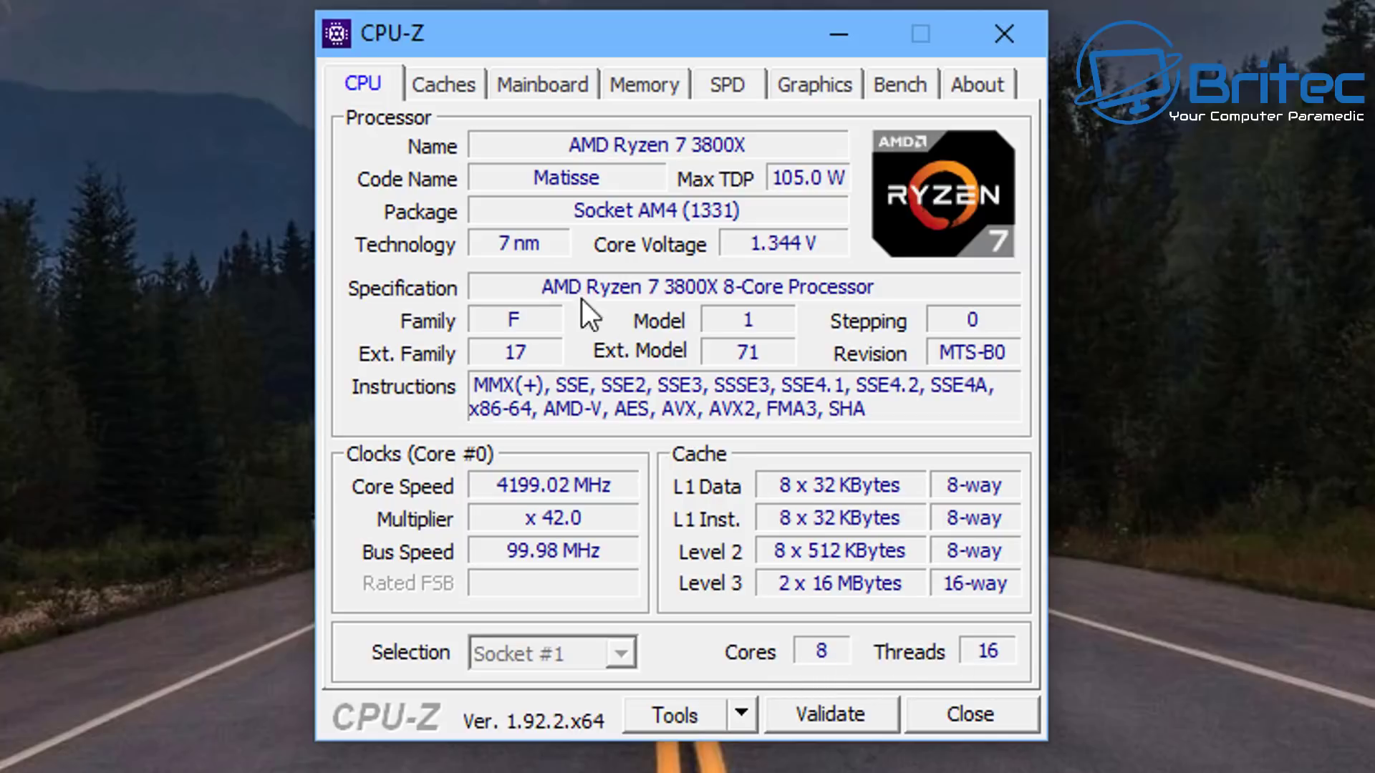
click(462, 96)
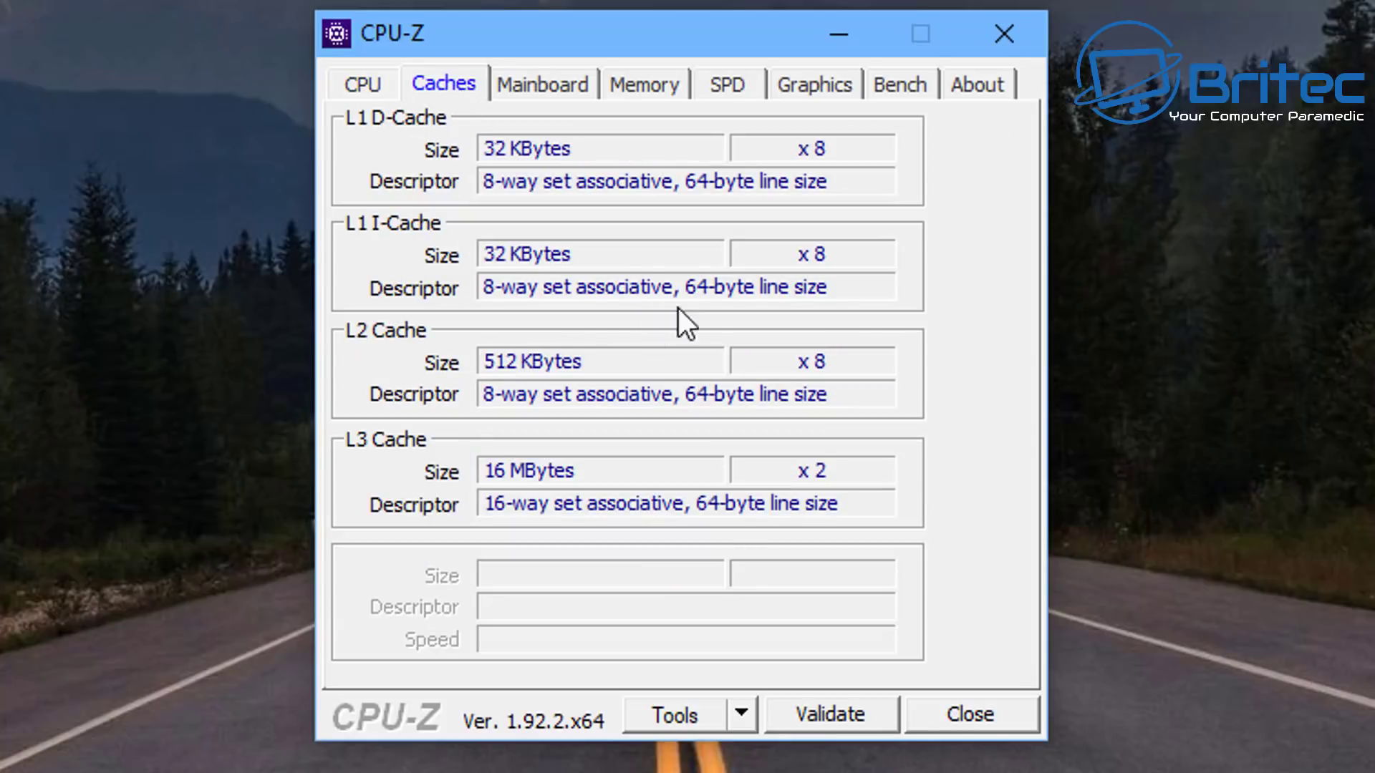
click(1029, 42)
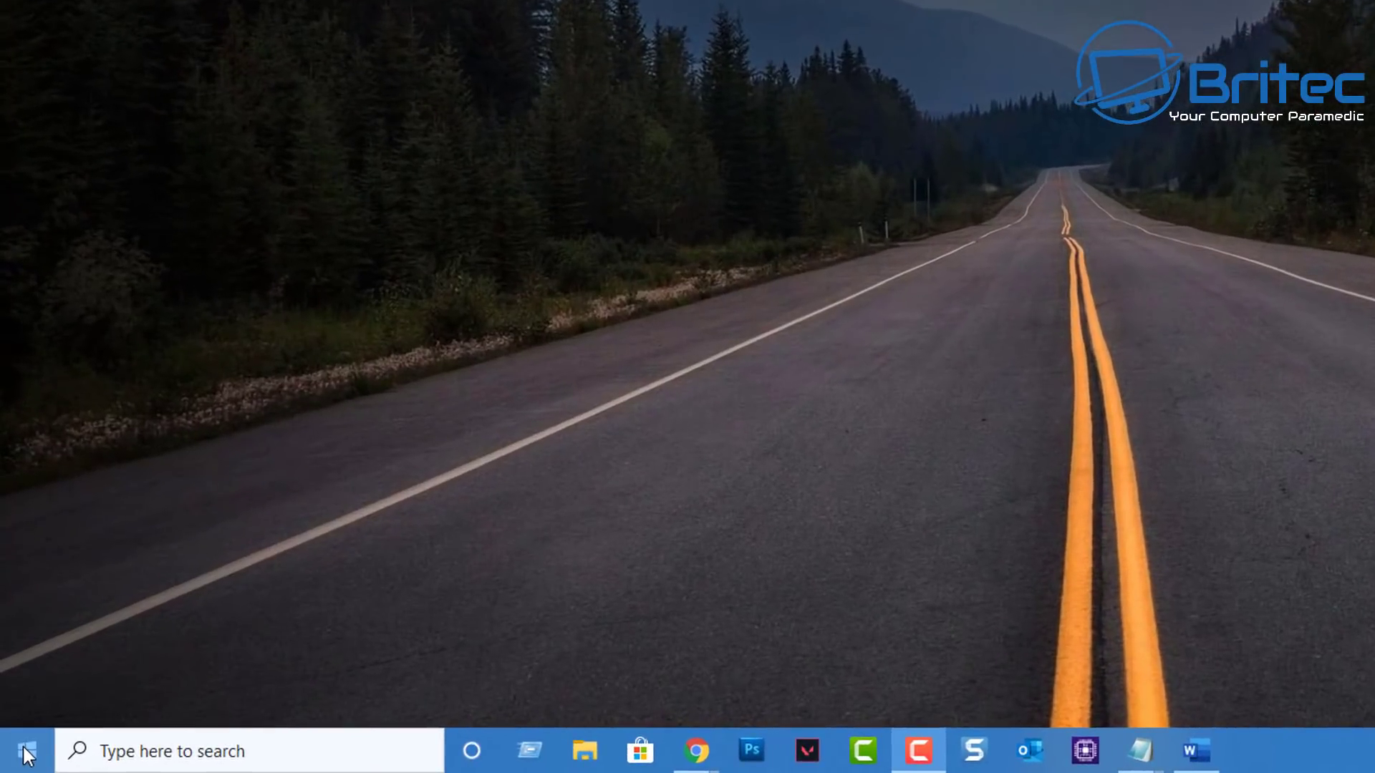
Run msinfo32 from the Start menu's Run box to show the System Summary.
right_click(17, 758)
click(57, 630)
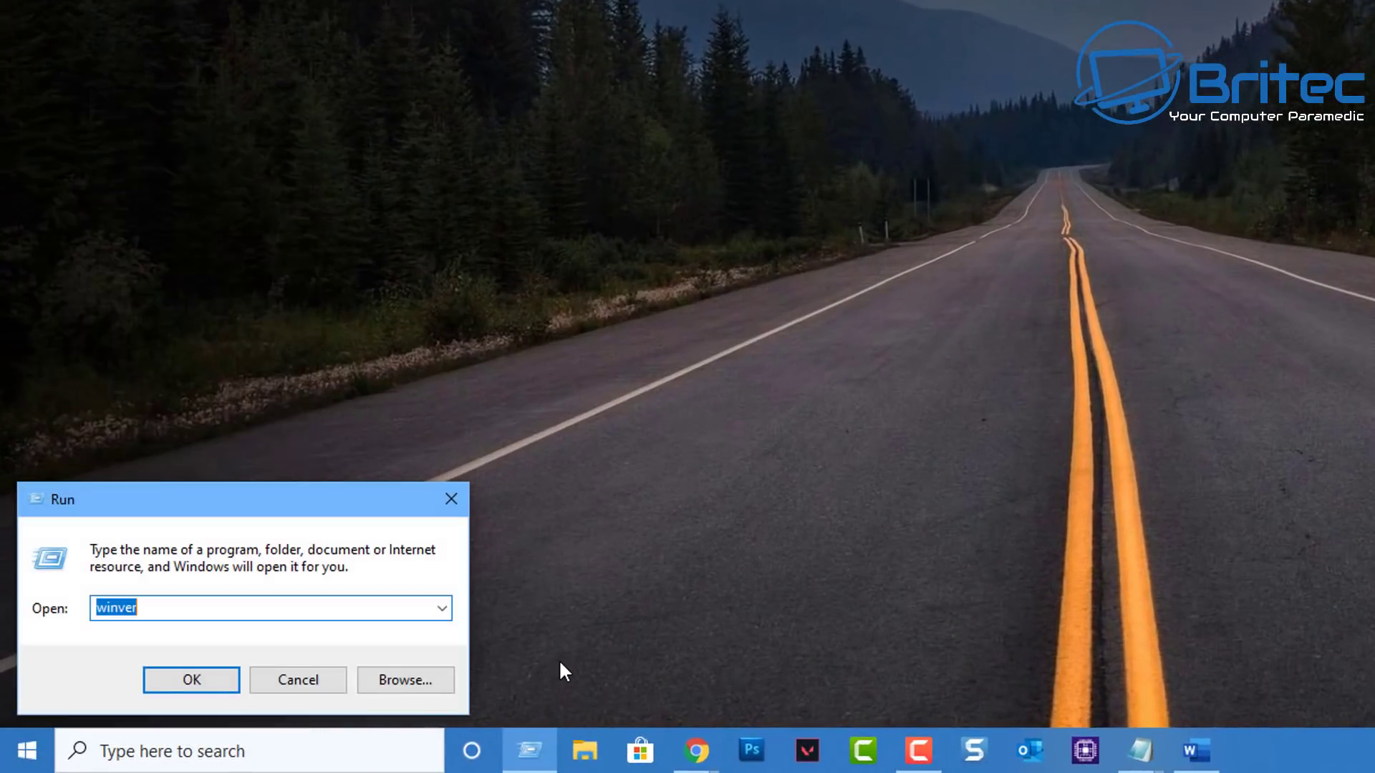
text(ms)
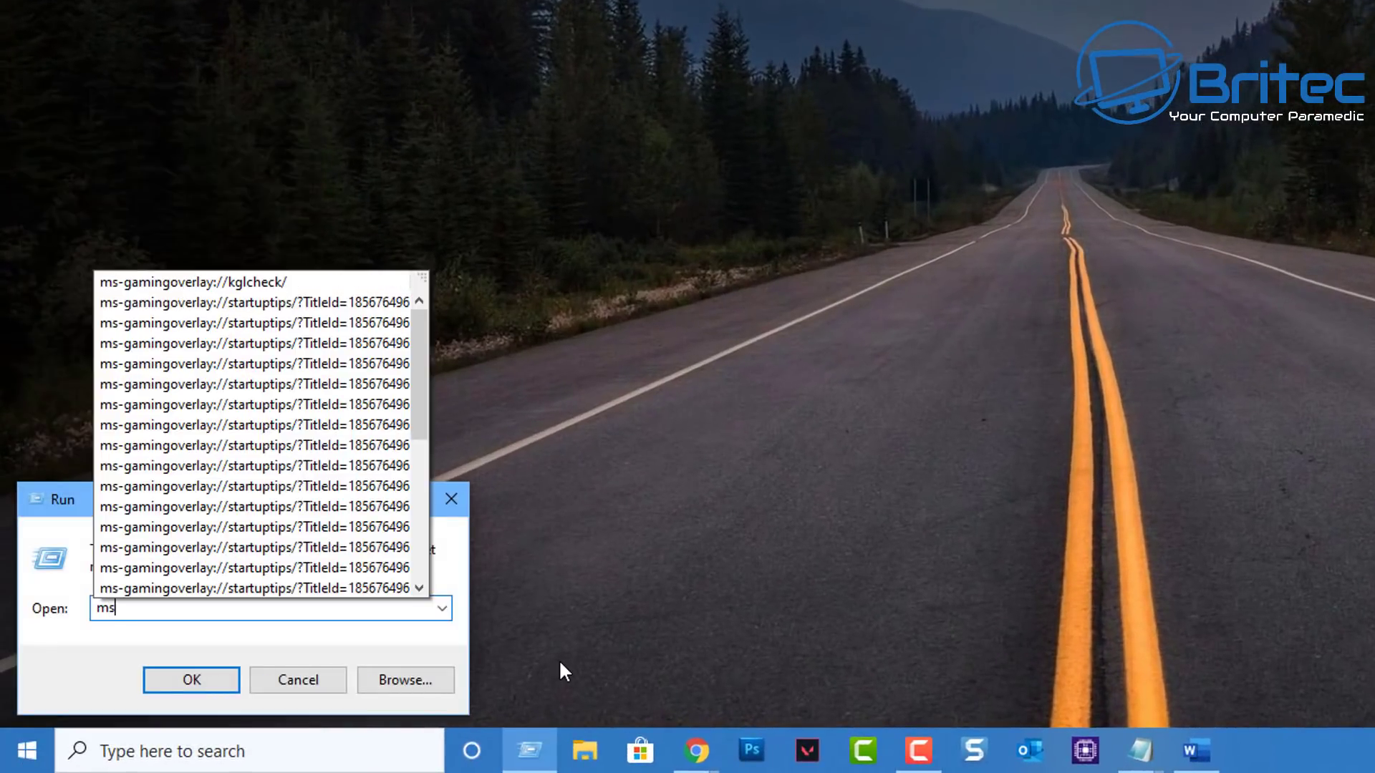
text(info32)
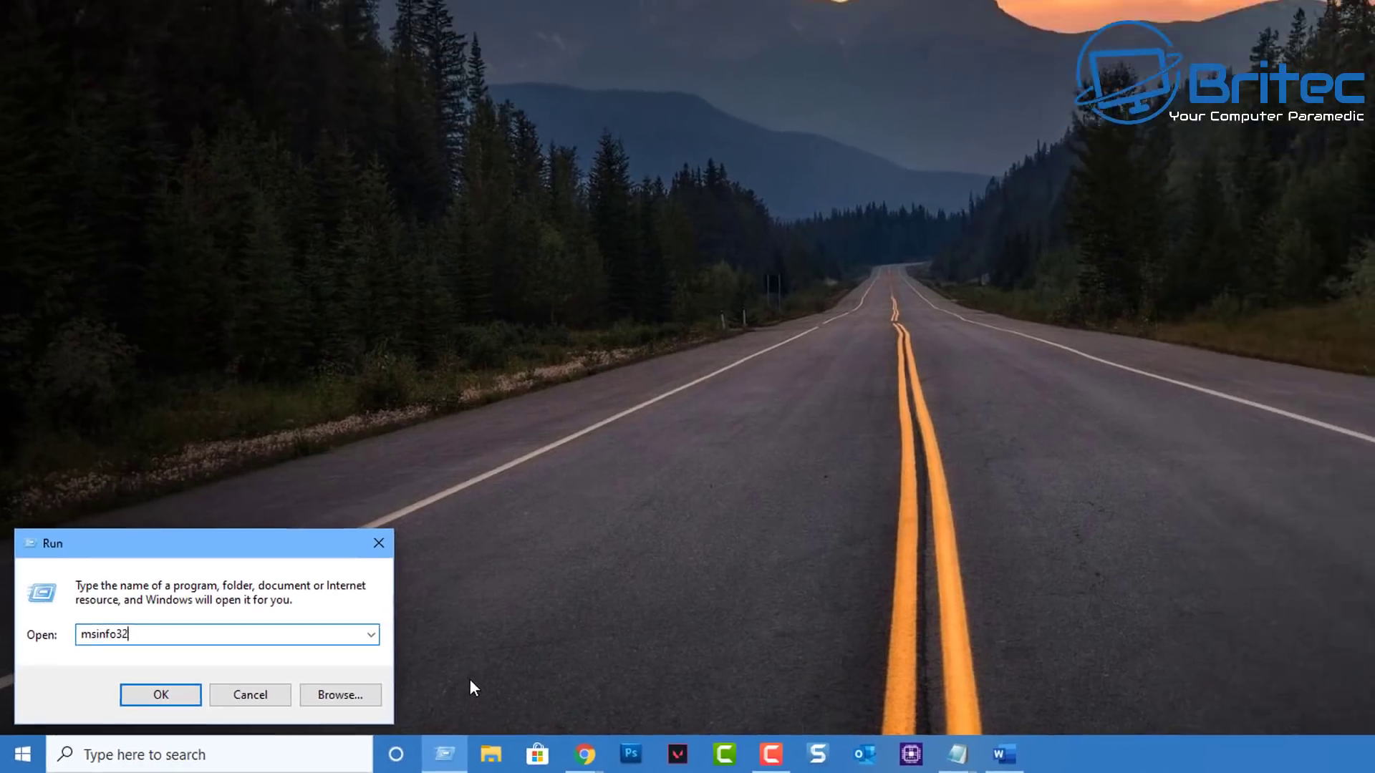
key(Return)
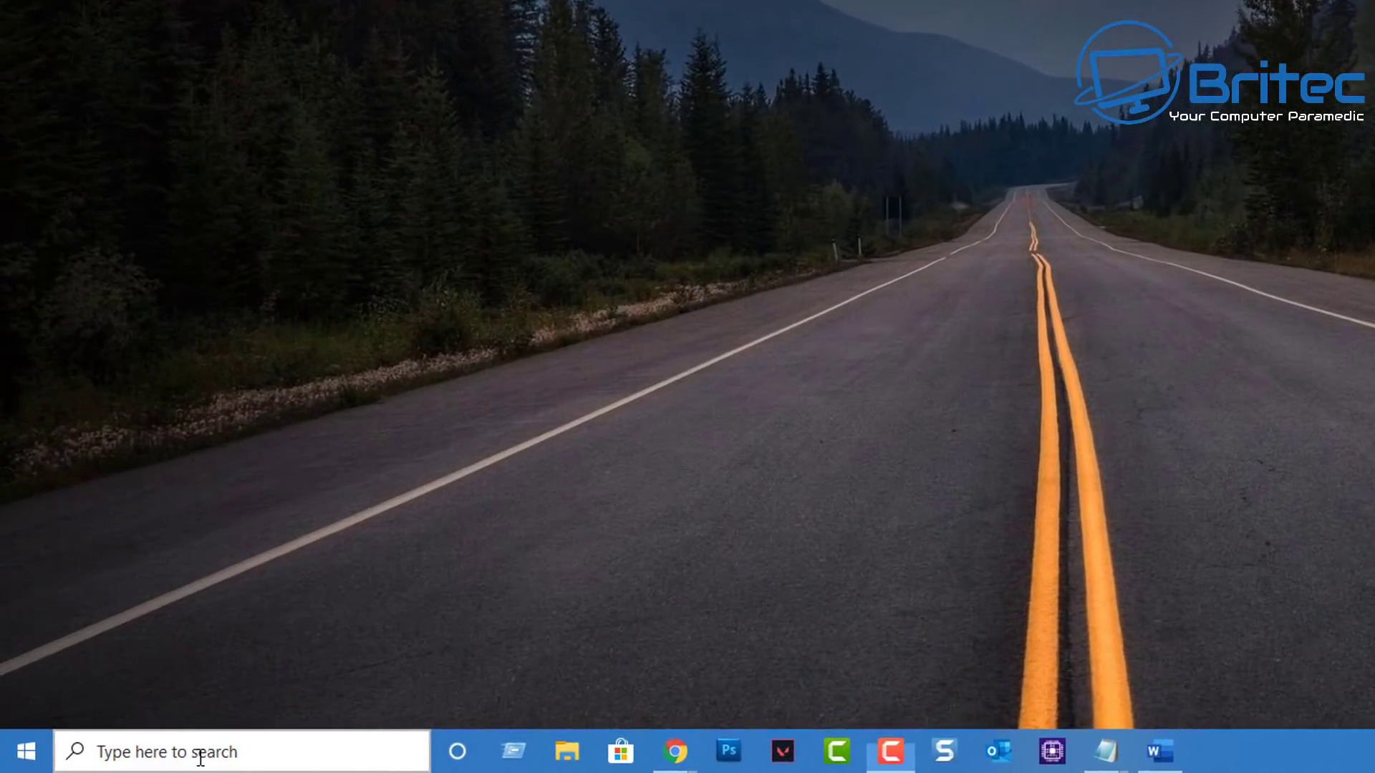
Search for cmd and launch Command Prompt as administrator.
click(129, 760)
text(cmd)
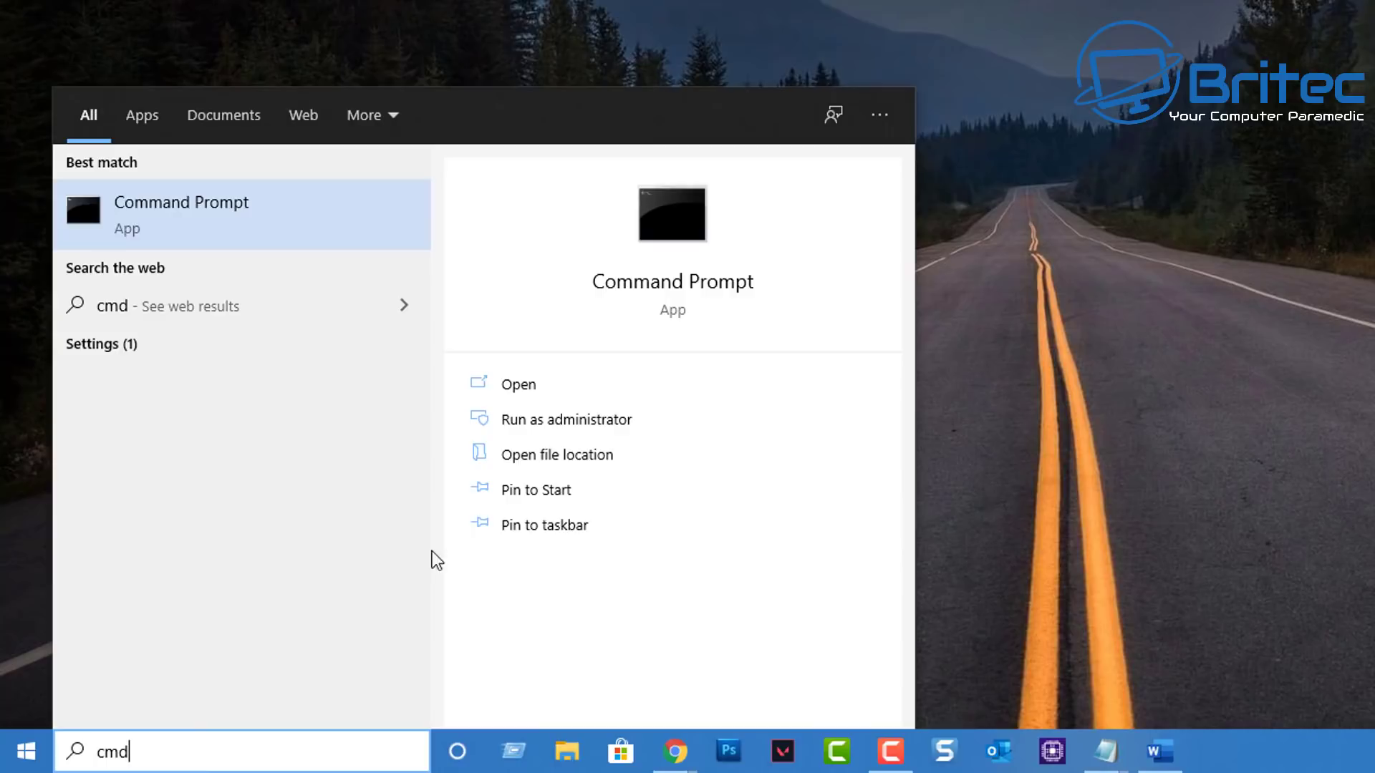
click(607, 423)
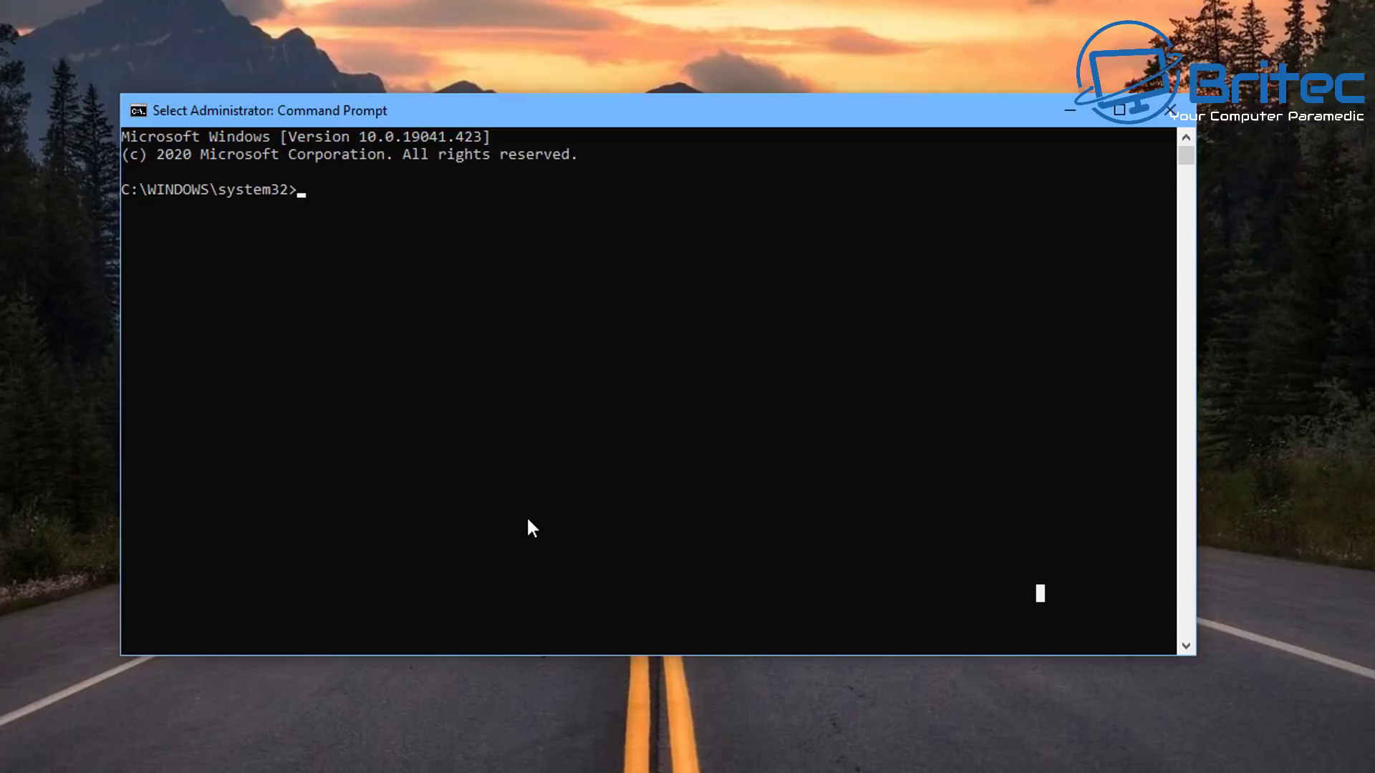
Start the interactive wmic shell and run 'cpu get' to list all CPU properties.
text(wmic)
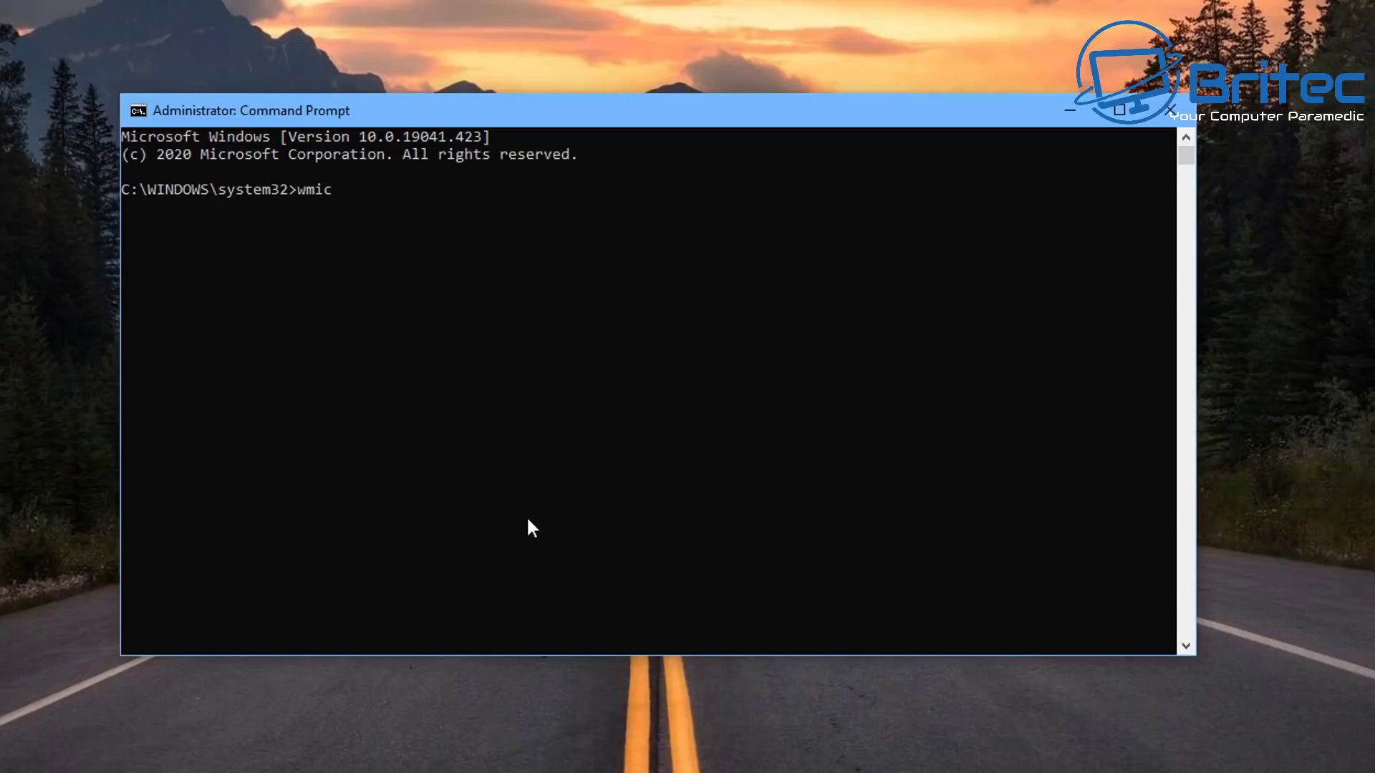
key(Return)
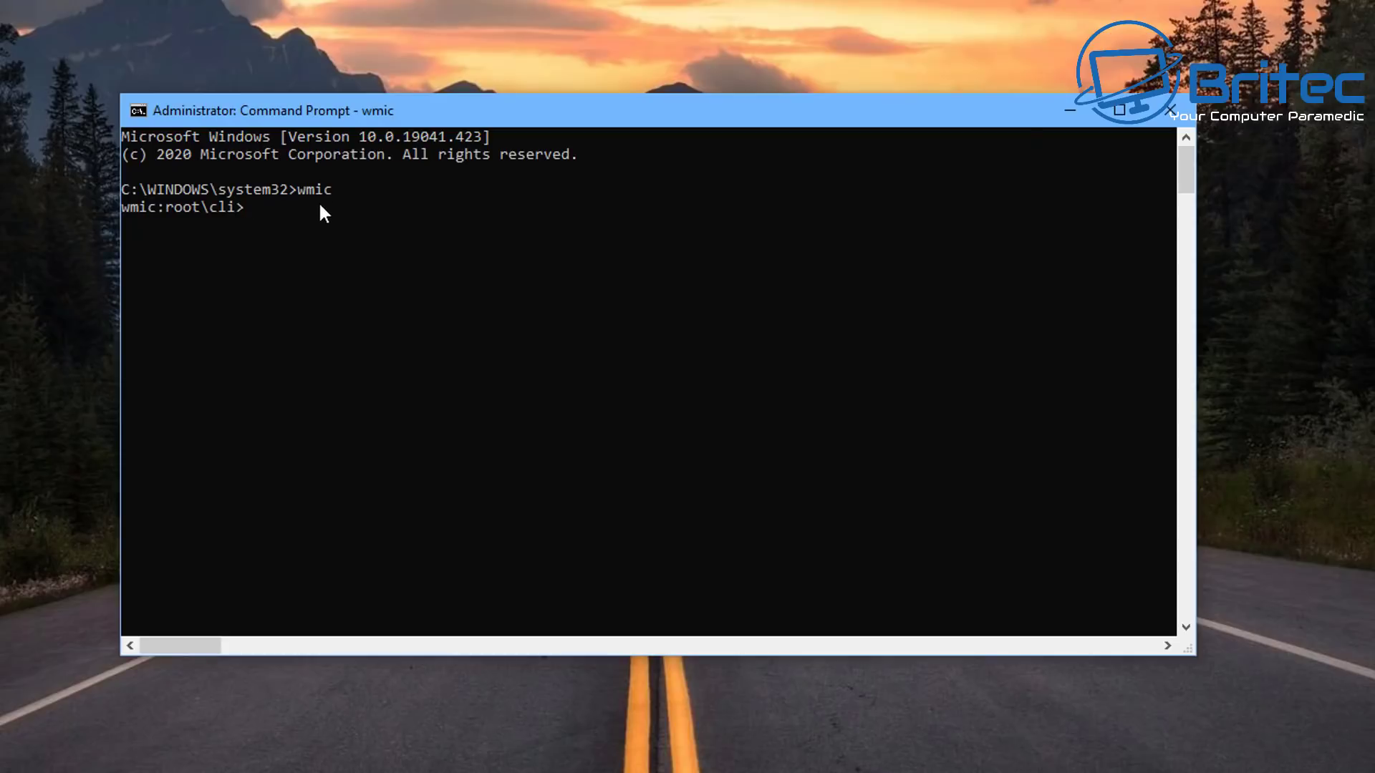
text(cpu get)
key(Return)
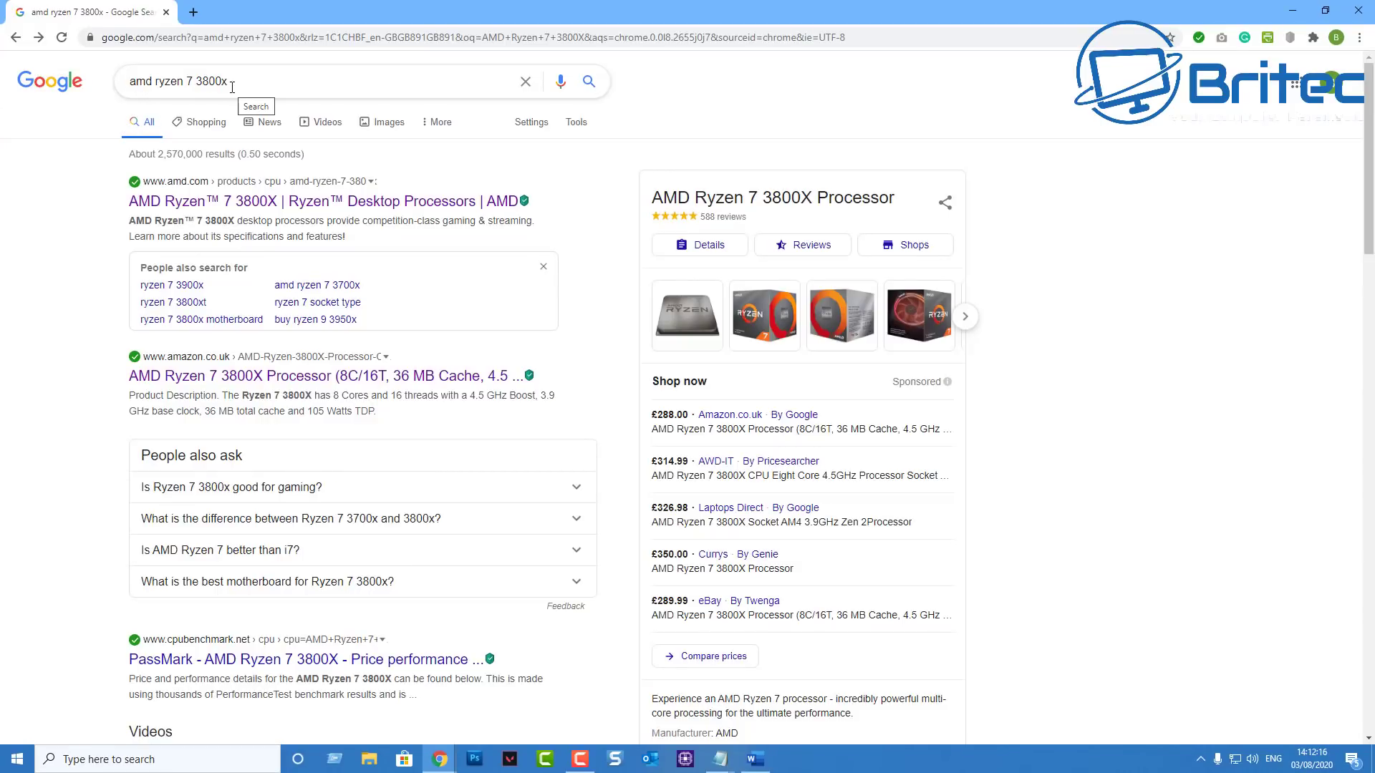
Open AMD's Ryzen 7 3800X product page and jump to its Specifications section.
click(216, 204)
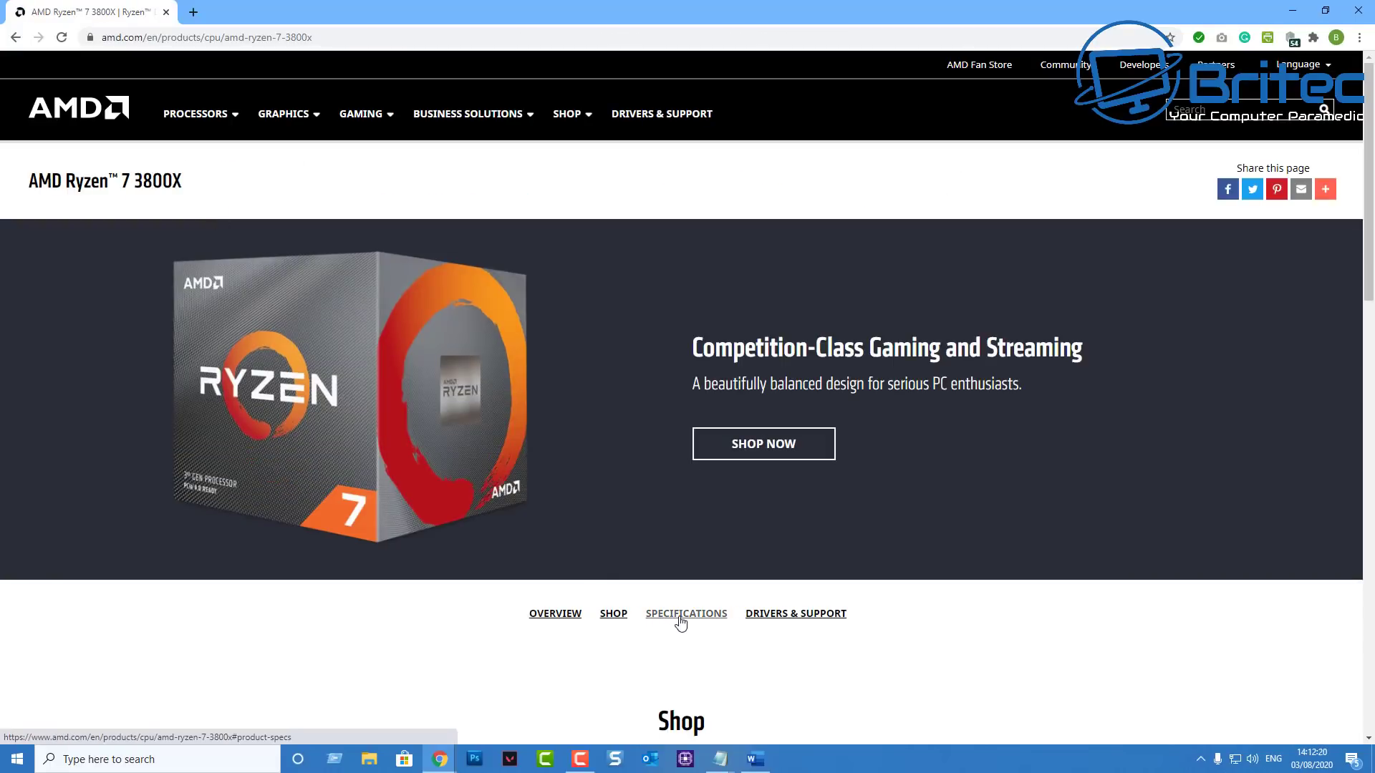
click(680, 615)
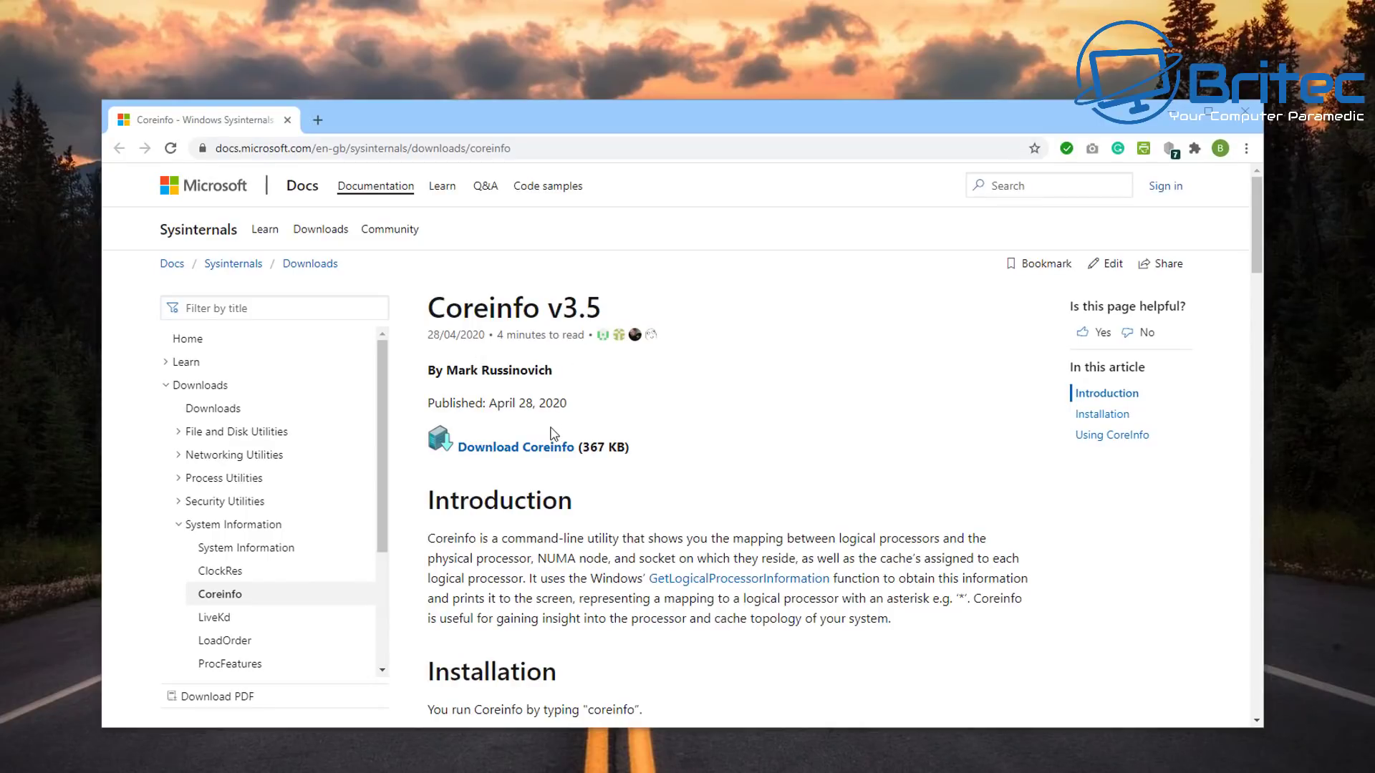
Download Coreinfo from the Sysinternals page and open the downloaded Coreinfo.zip.
click(524, 449)
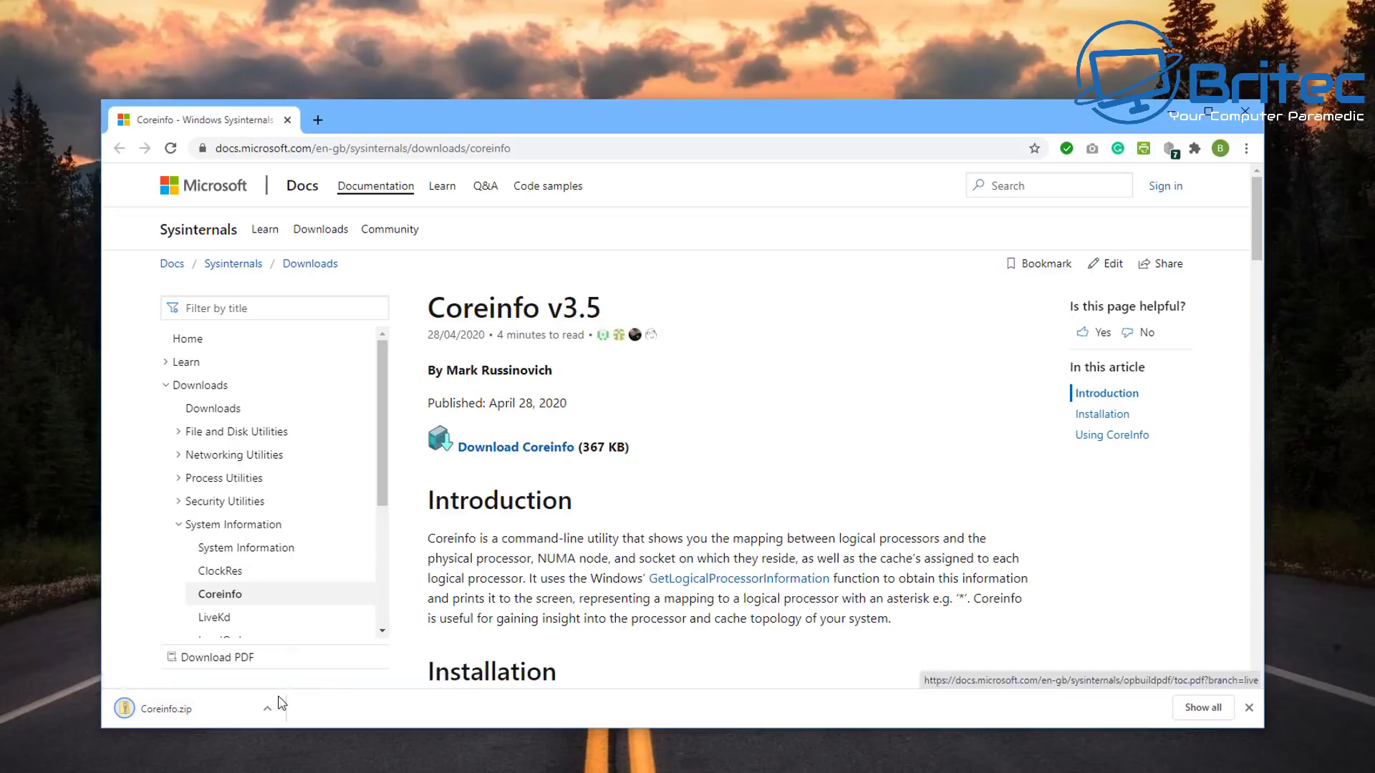
click(173, 716)
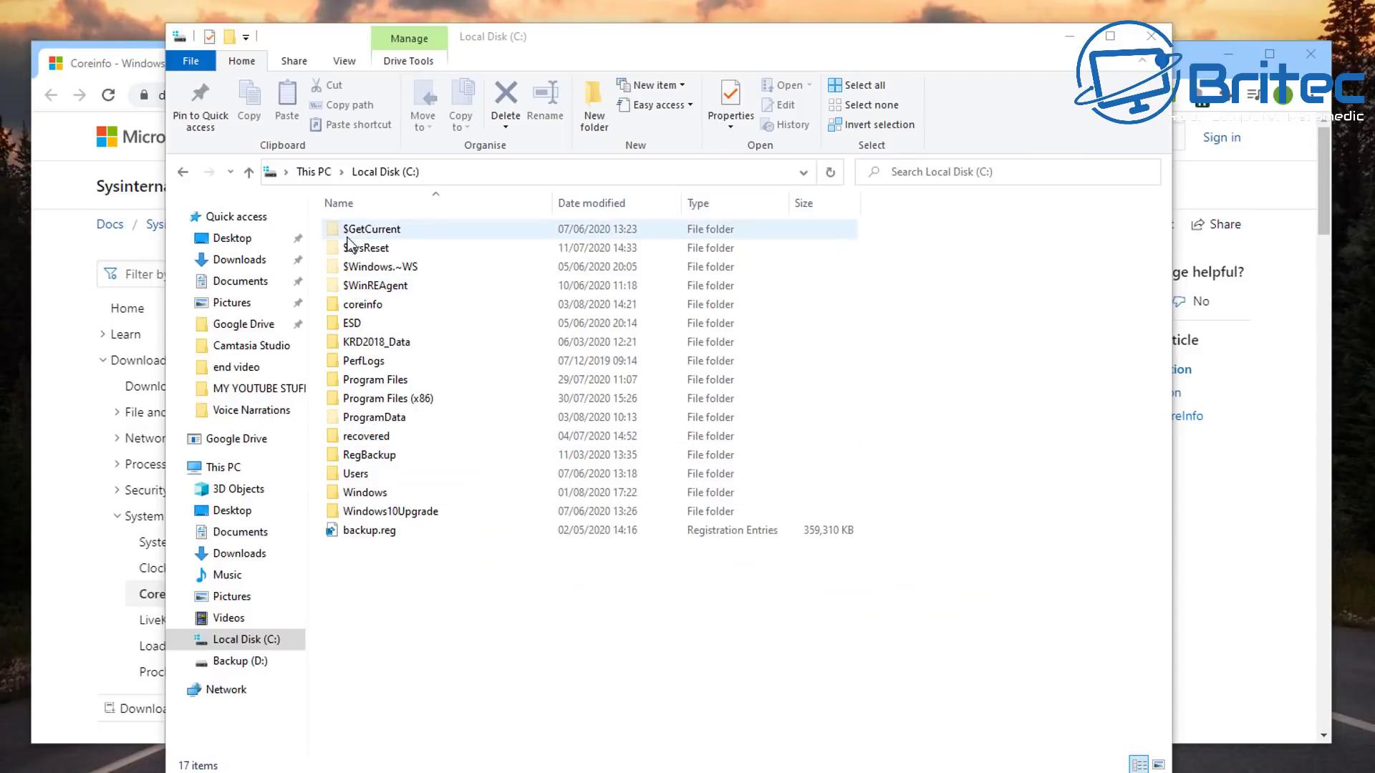
Open C:\coreinfo to see Coreinfo.exe, Coreinfo64.exe and Eula.txt, go back, and close Explorer.
double_click(389, 302)
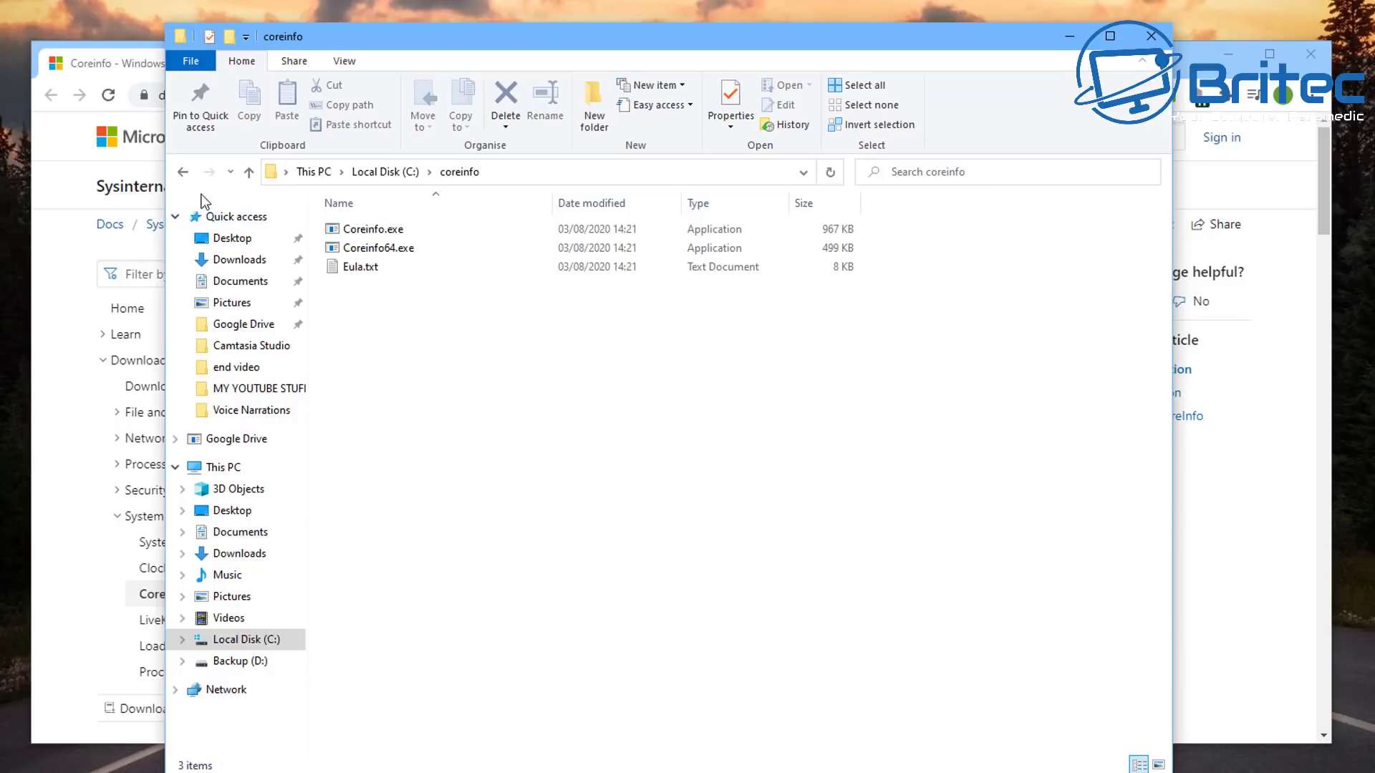
click(179, 172)
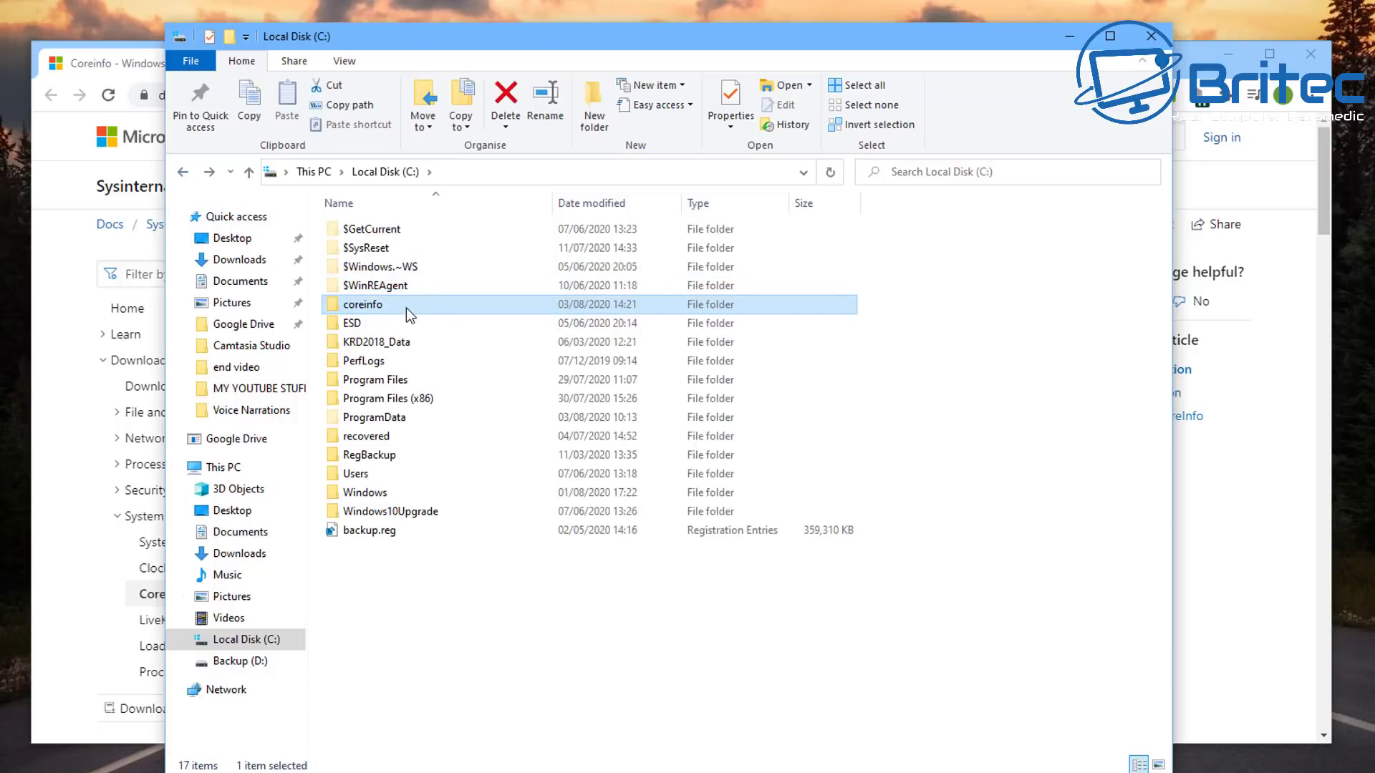
click(1151, 37)
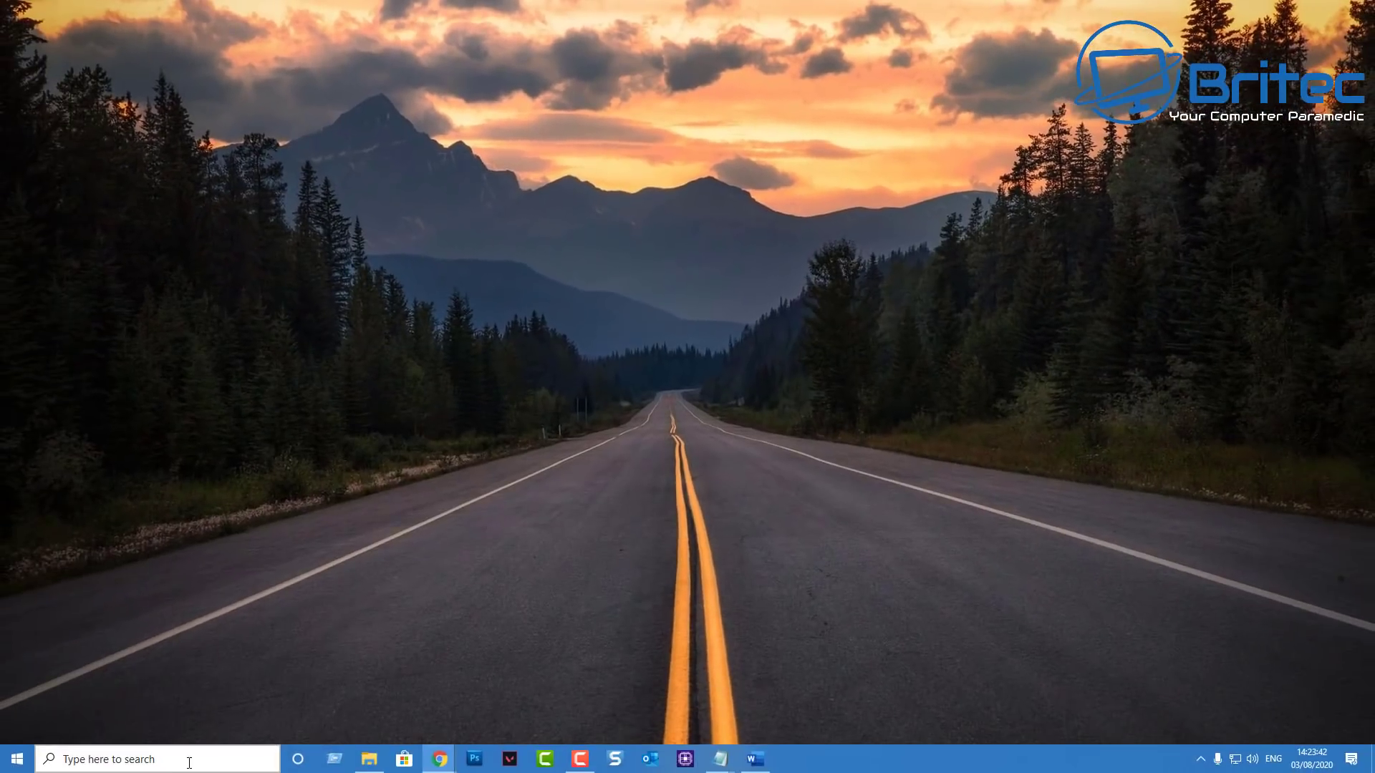
Launch Command Prompt as administrator from search and drag its window to the screen centre.
click(178, 759)
text(cmd)
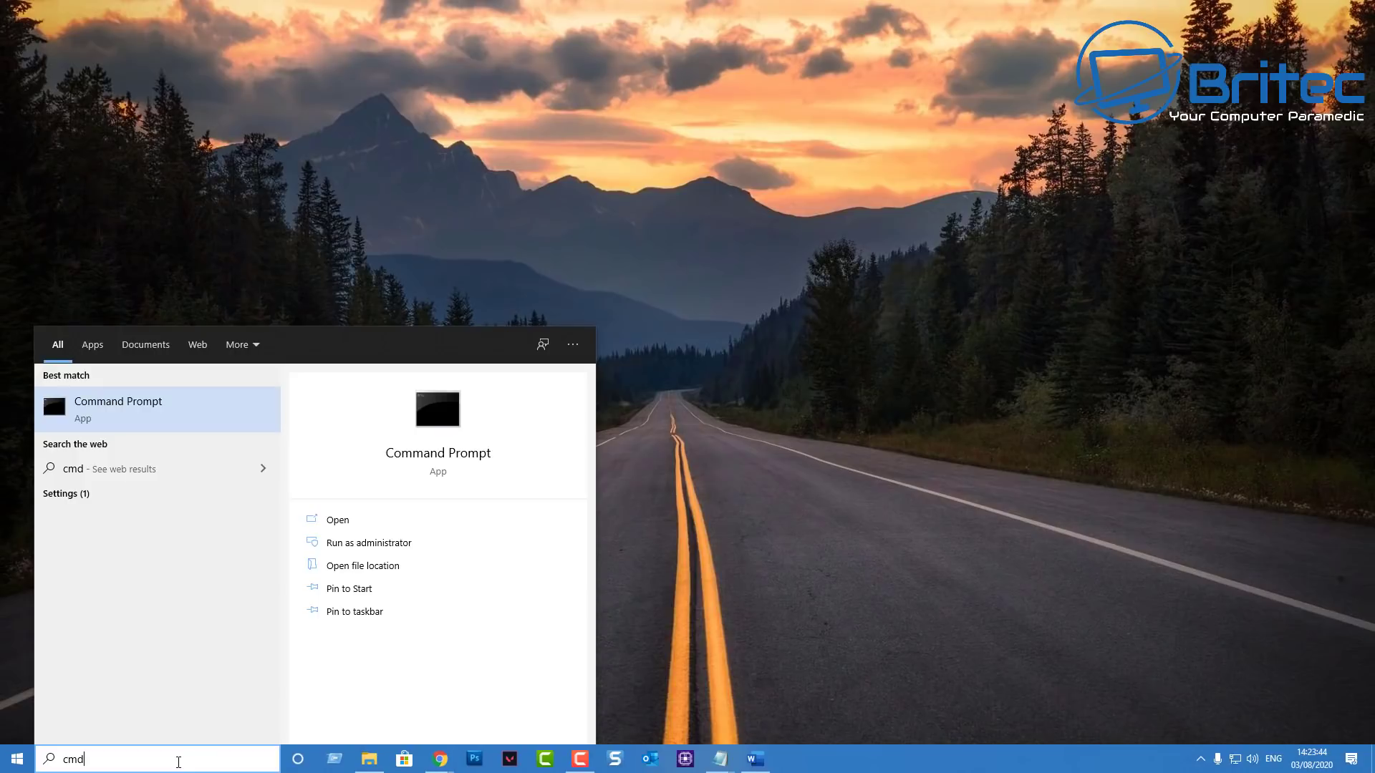
click(378, 543)
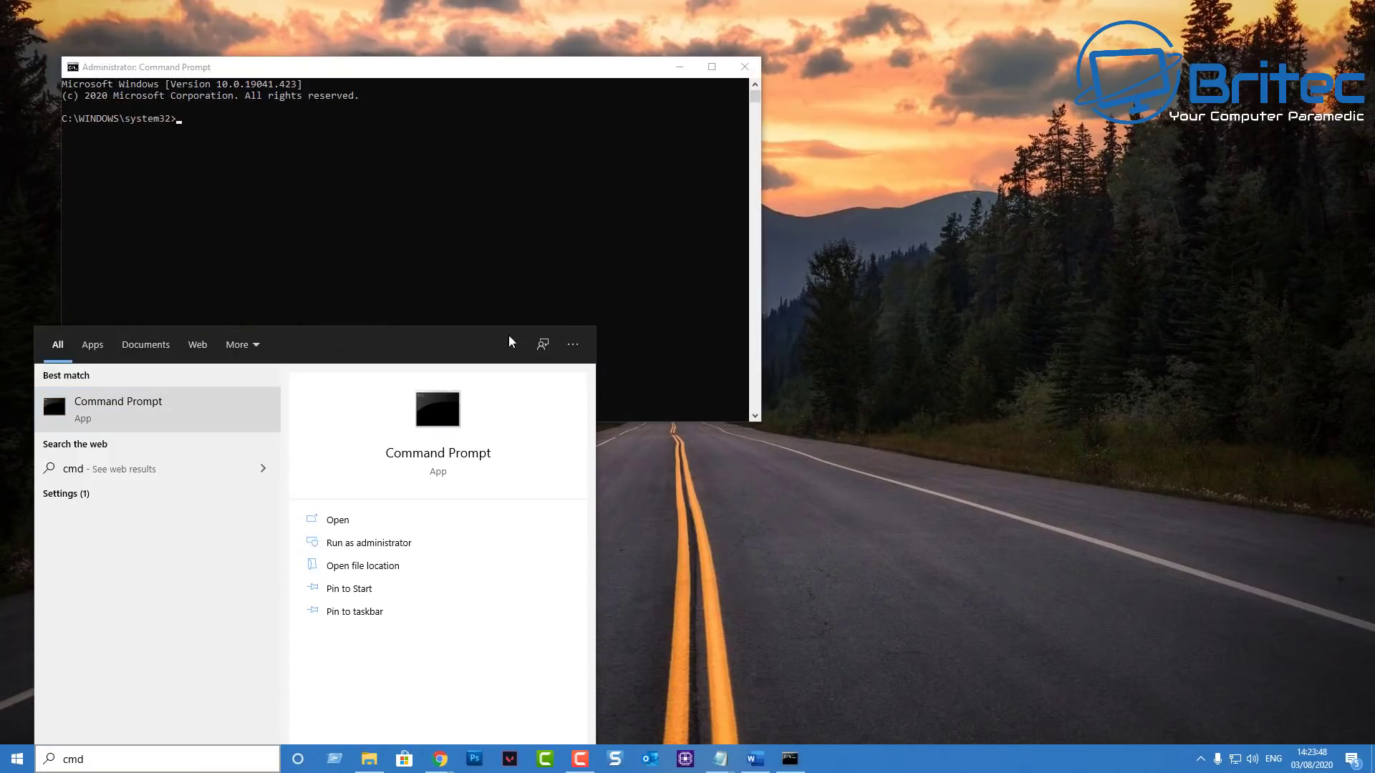
click(666, 370)
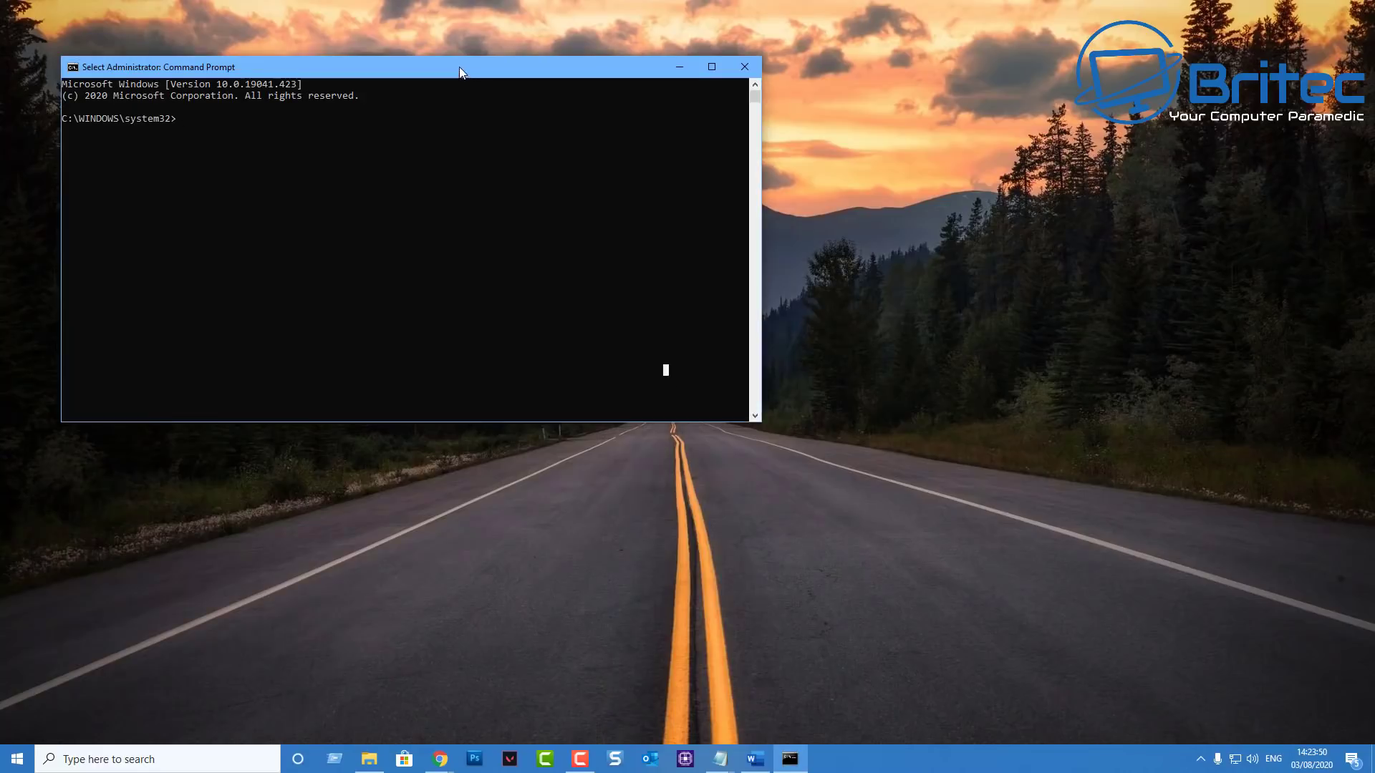
drag(458, 66, 754, 167)
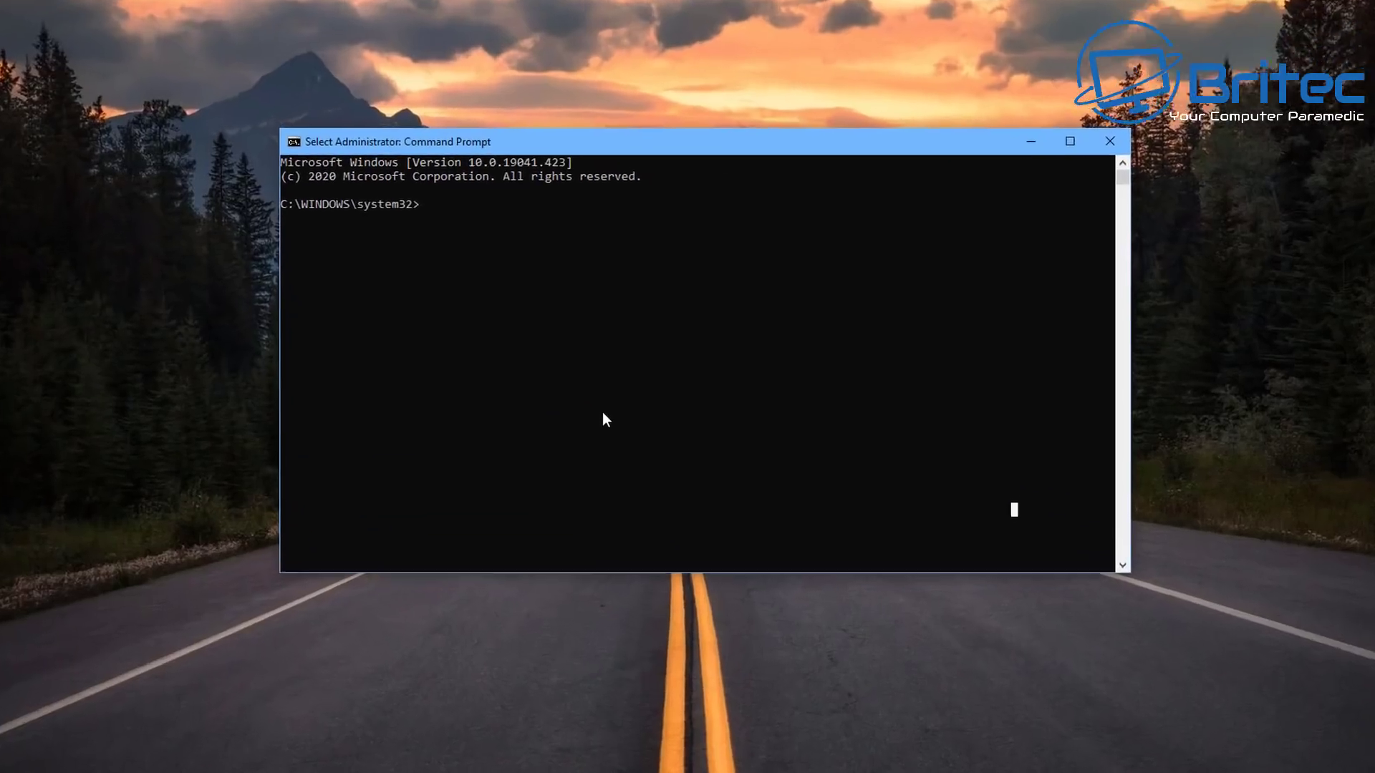
Go to C:\coreinfo with cd.. twice and cd coreinfo, then run coreinfo.exe.
text(cd..)
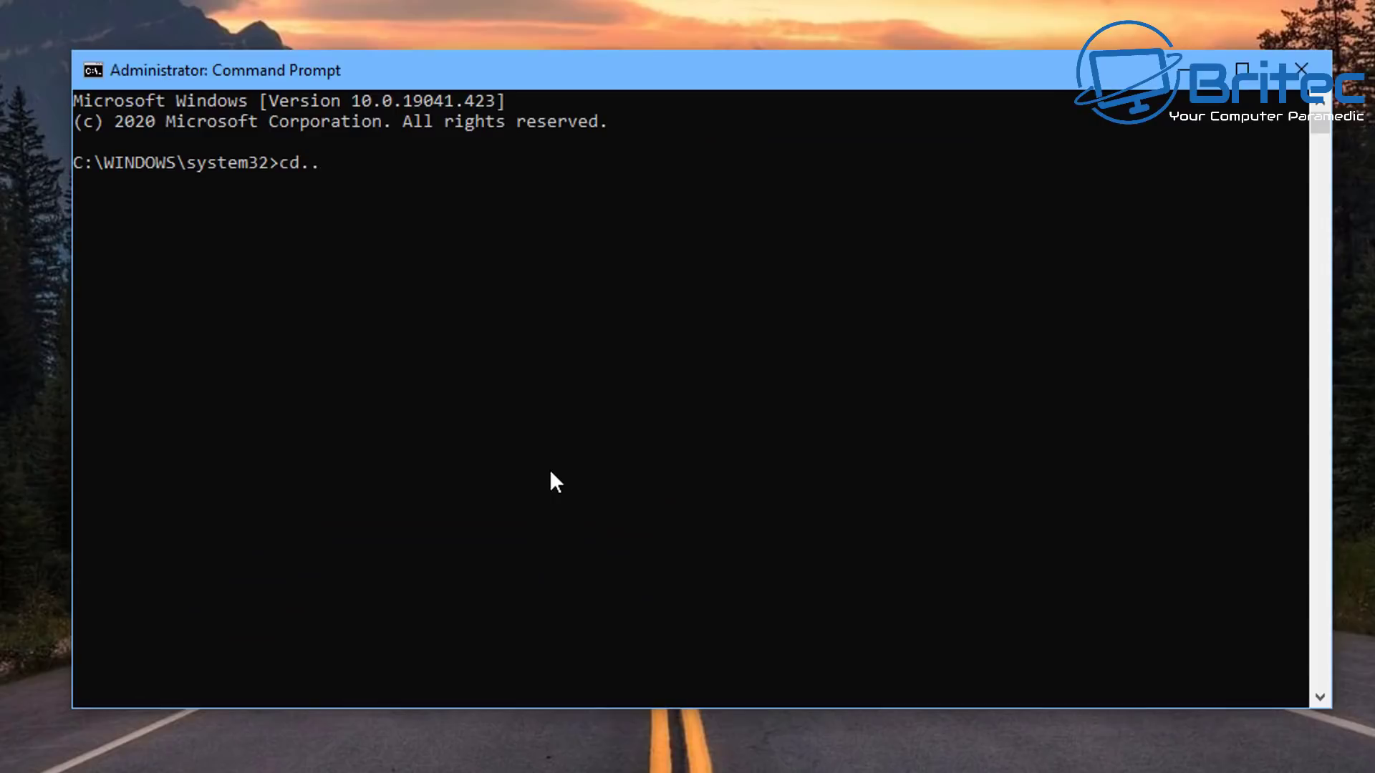
key(Return)
text(cd.)
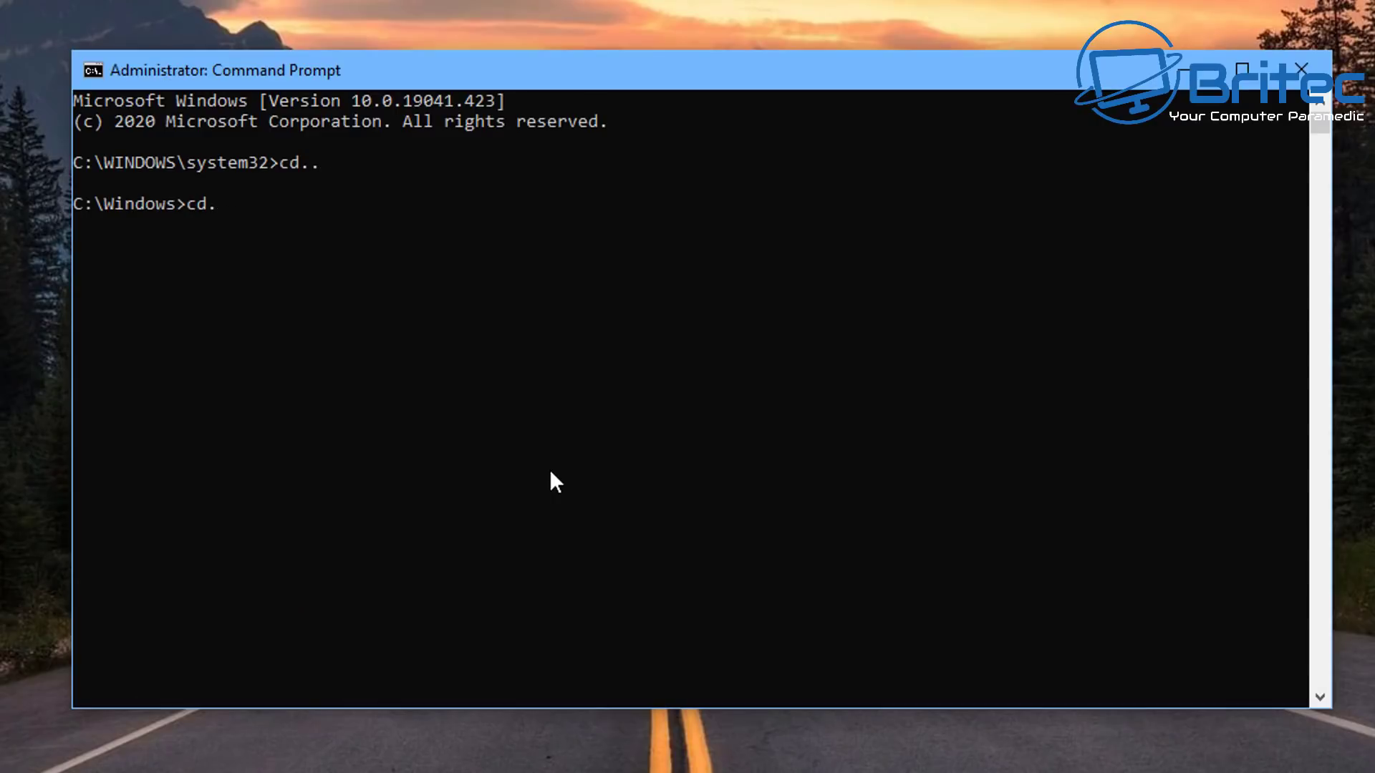
text(.)
key(Return)
text(cd coreinfo)
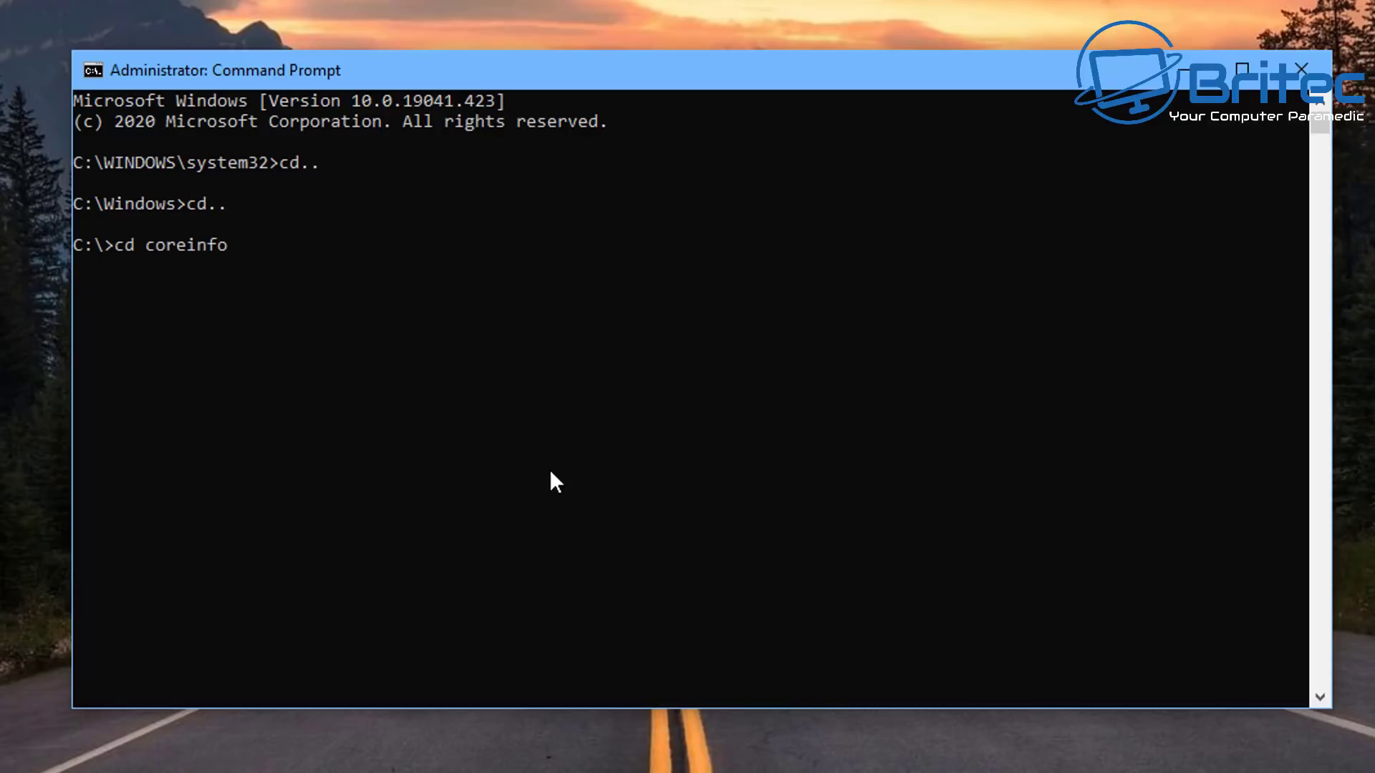
key(Return)
text(corein)
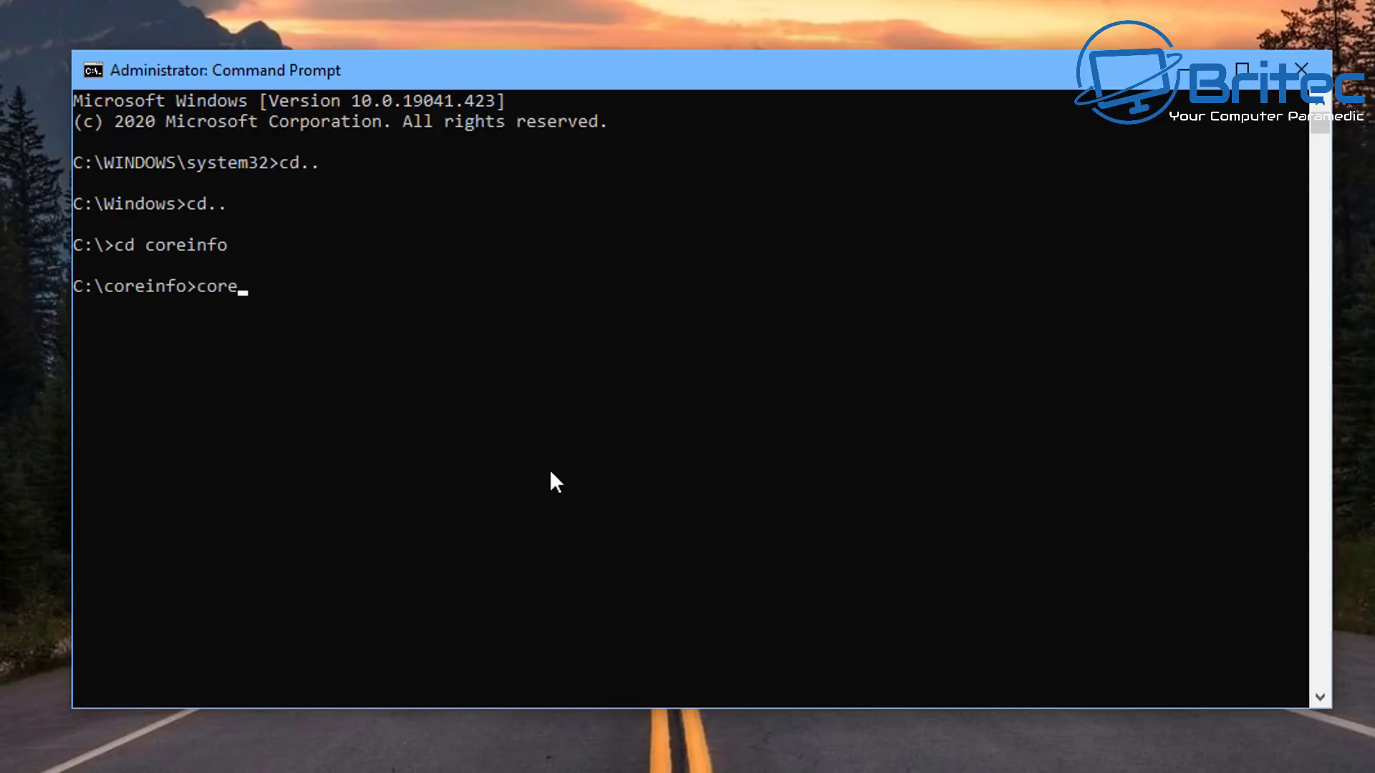
text(fo.exe)
key(Return)
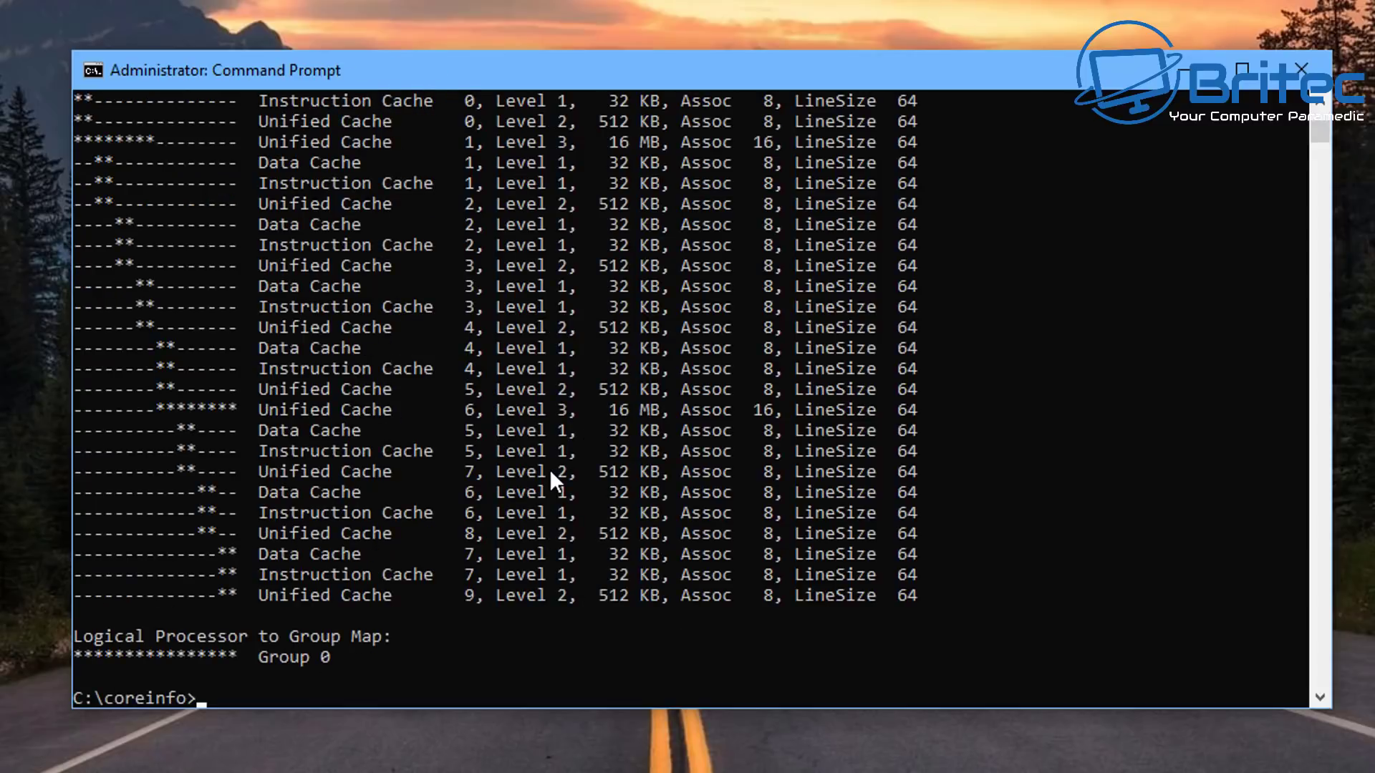
scroll(725, 562, up, 4)
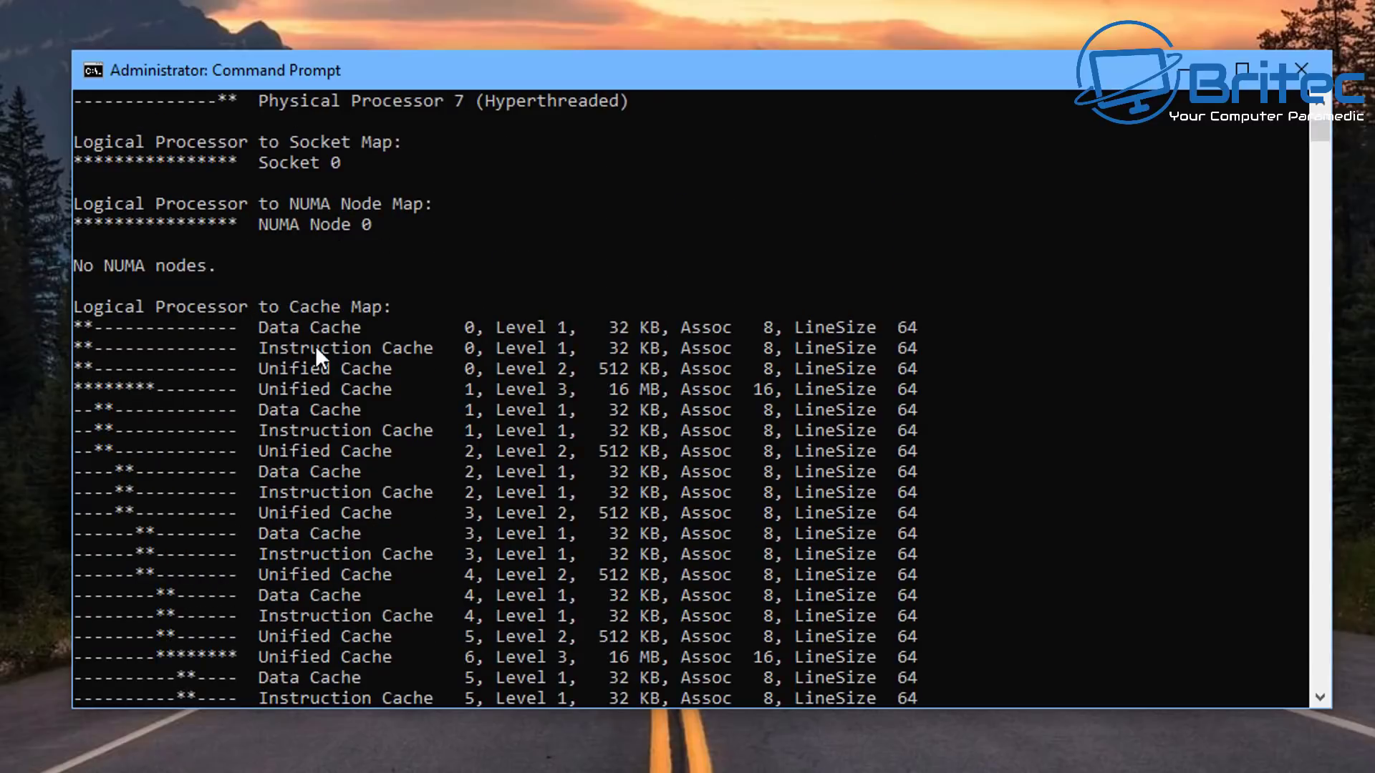
scroll(315, 345, up, 17)
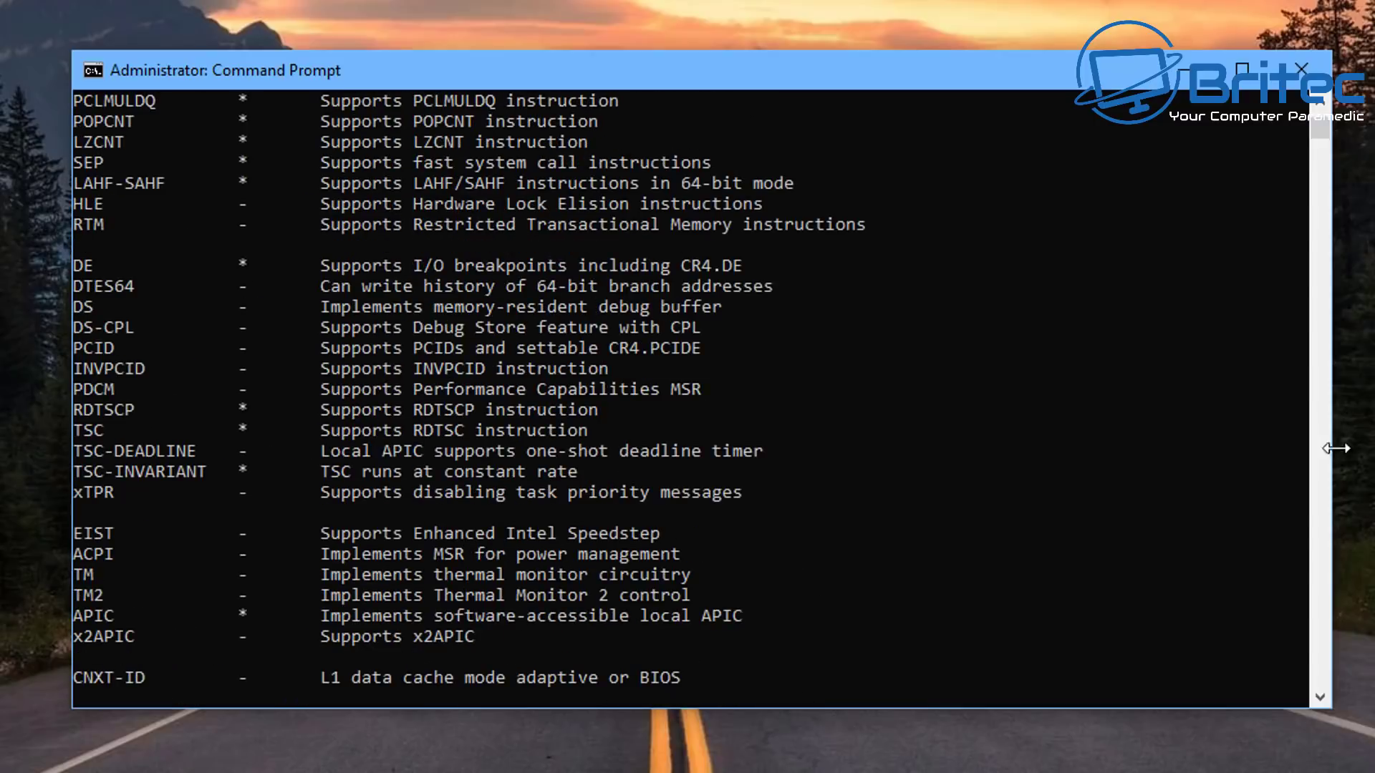
drag(1315, 126, 1317, 117)
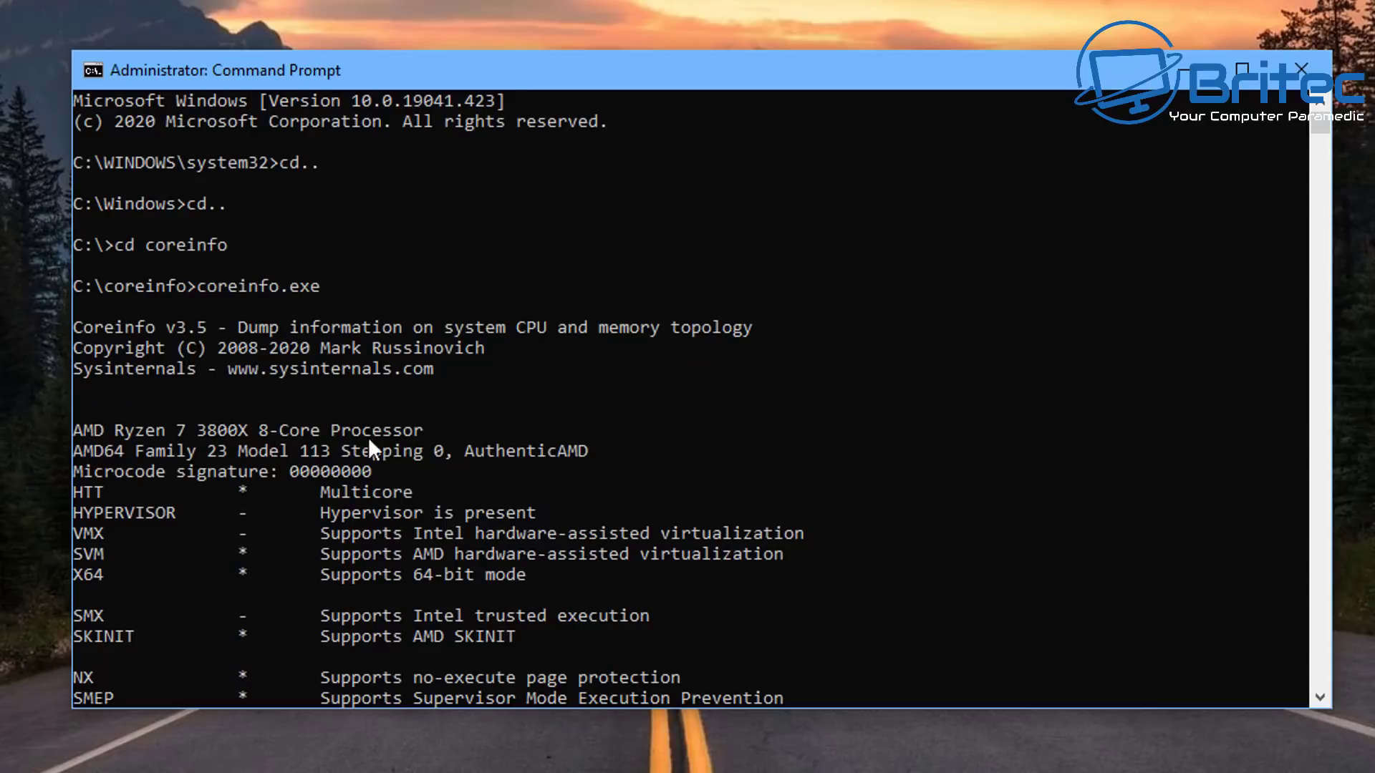
scroll(578, 483, down, 5)
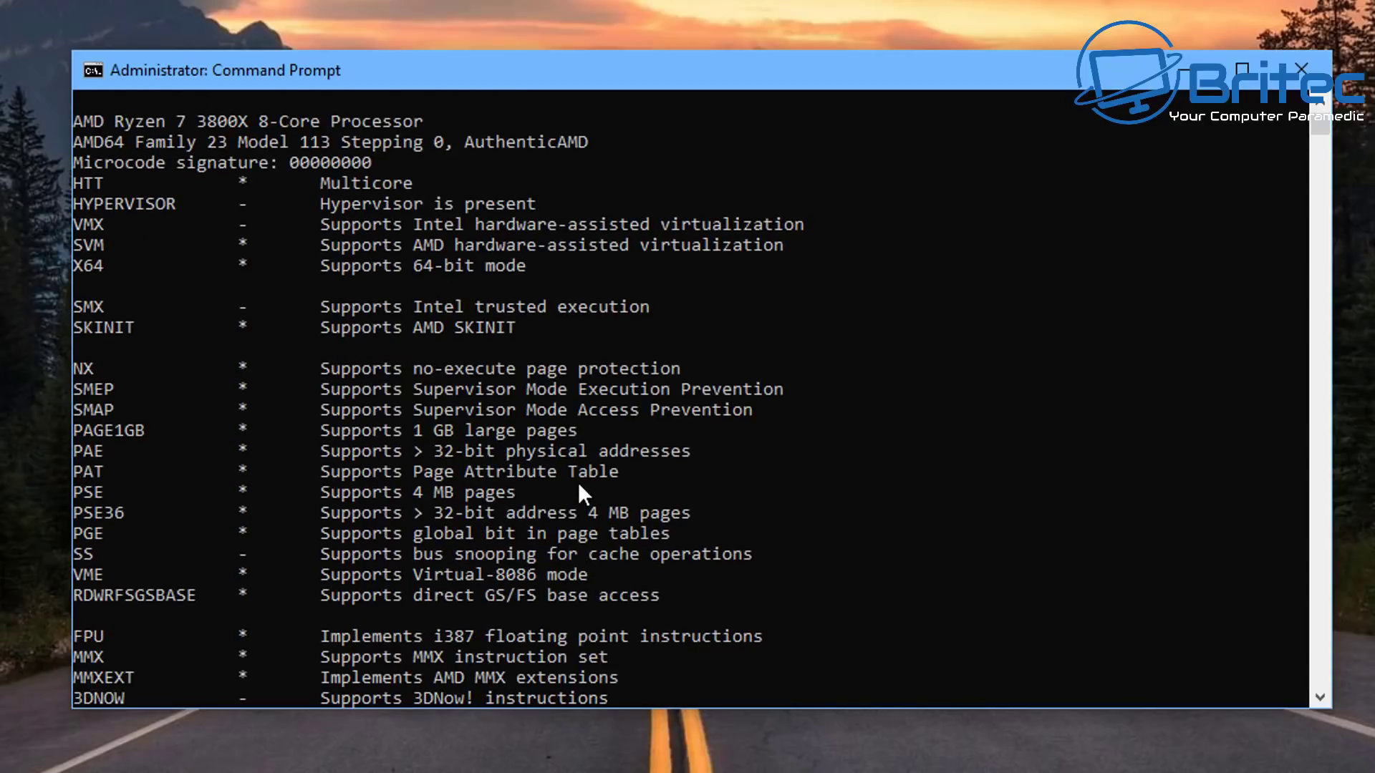
scroll(579, 485, down, 10)
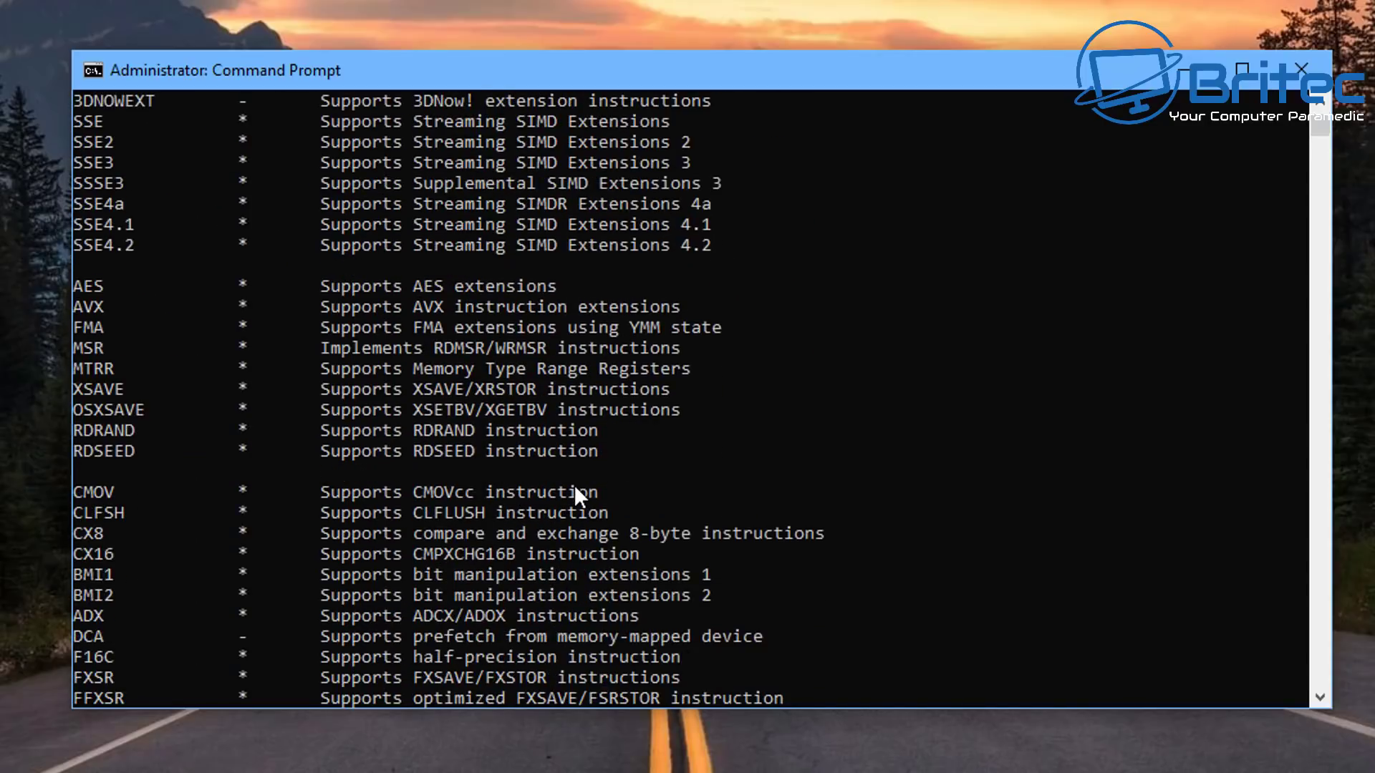
scroll(573, 486, down, 18)
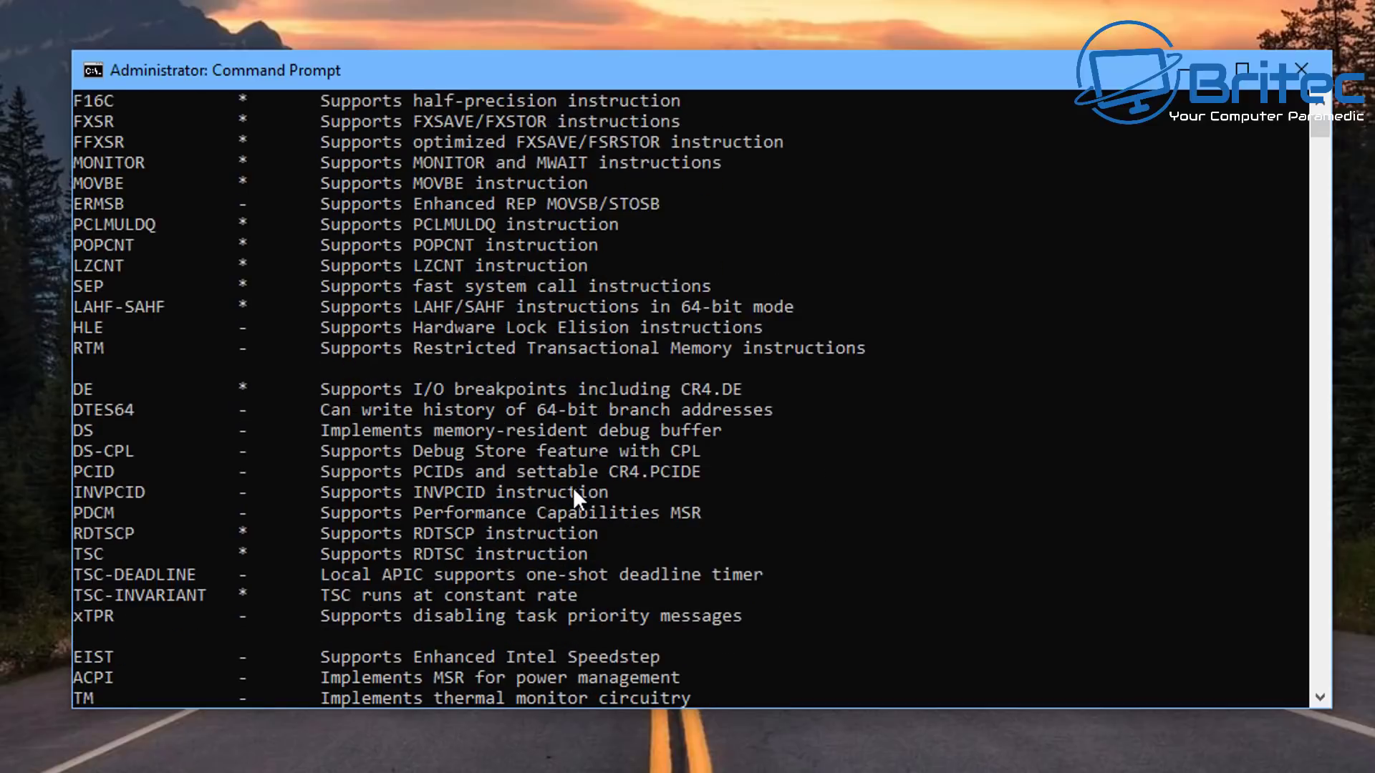
scroll(634, 567, down, 17)
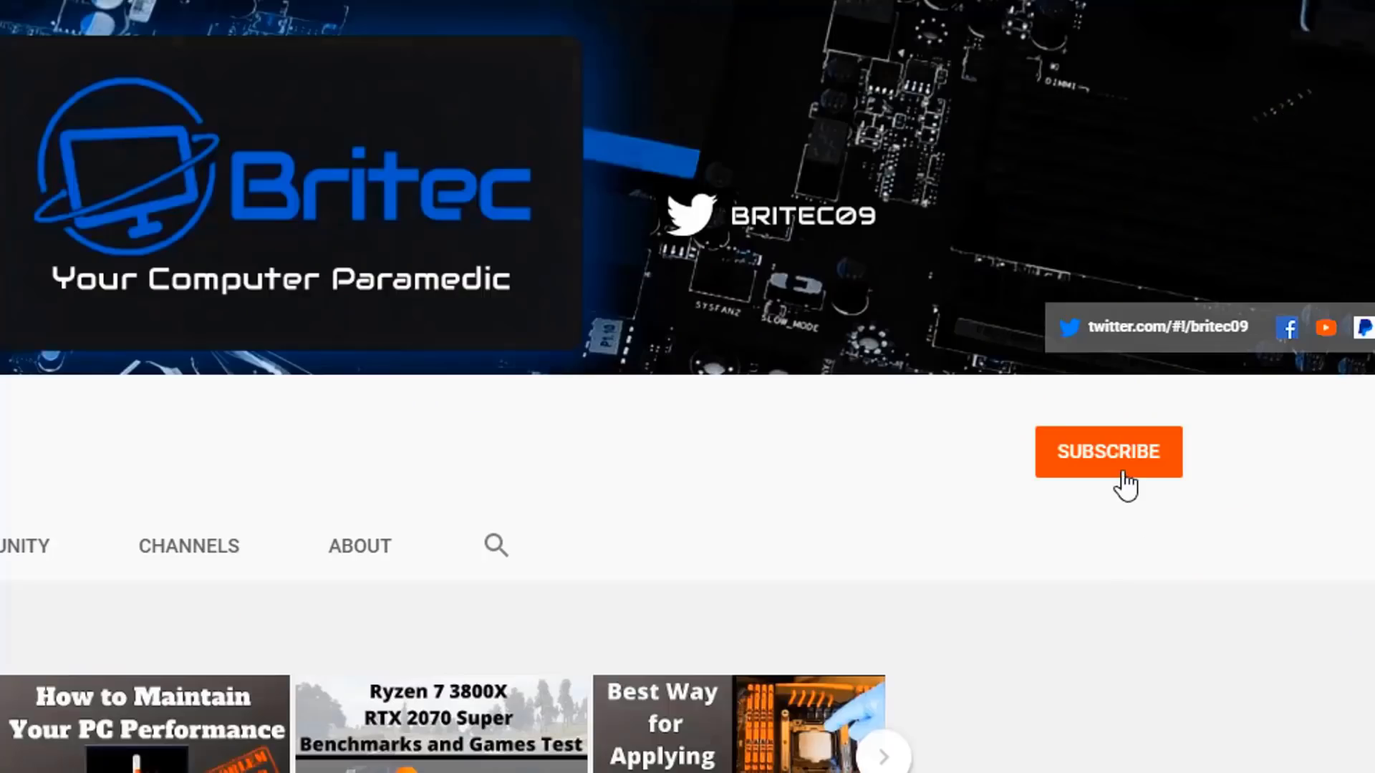
Subscribe to the Britec YouTube channel and set its notification bell to All.
click(1124, 481)
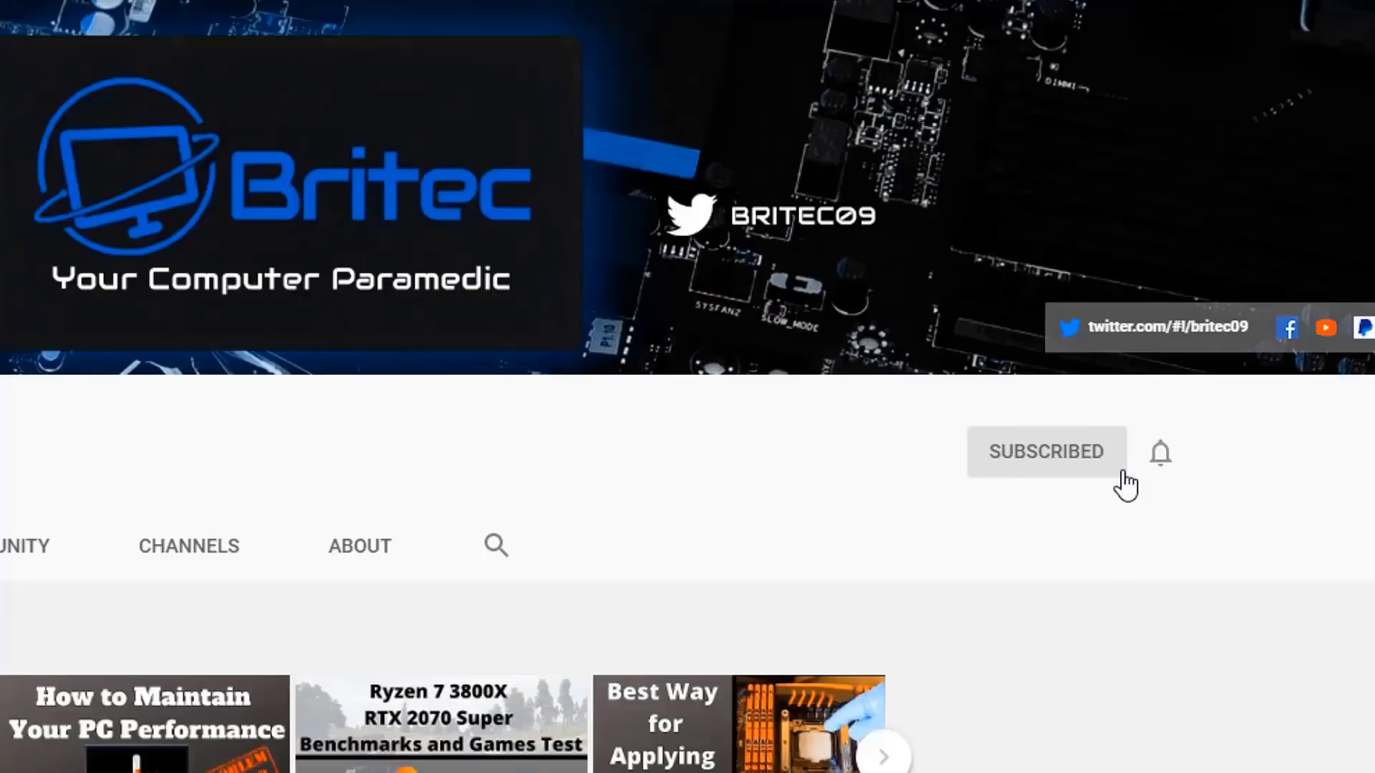
click(1161, 458)
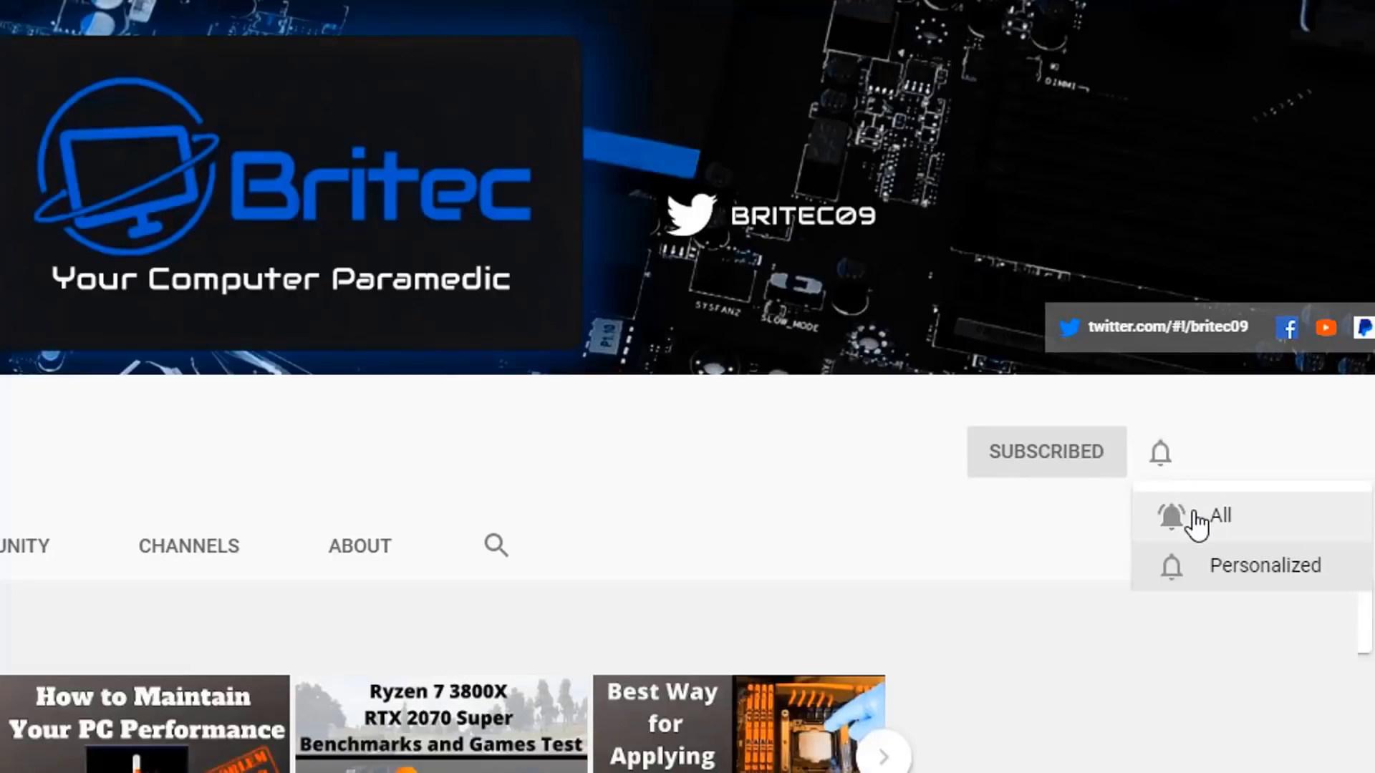
click(1196, 521)
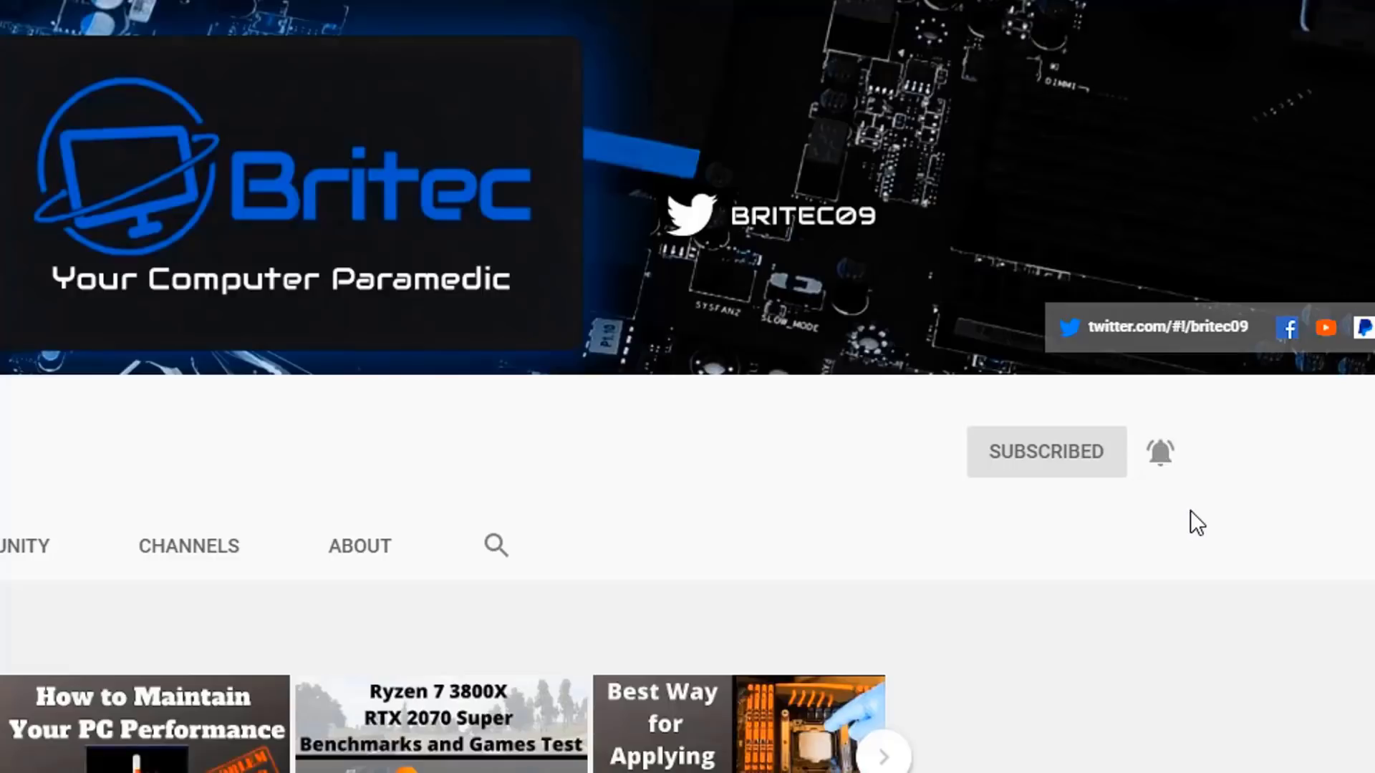